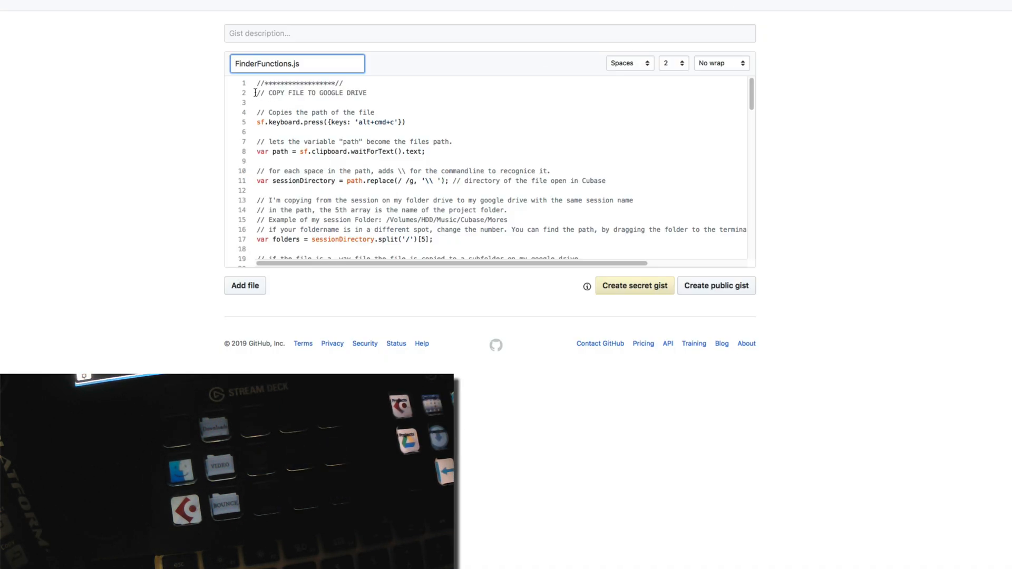
left_click_drag(255, 92, 402, 135)
left_click(410, 97)
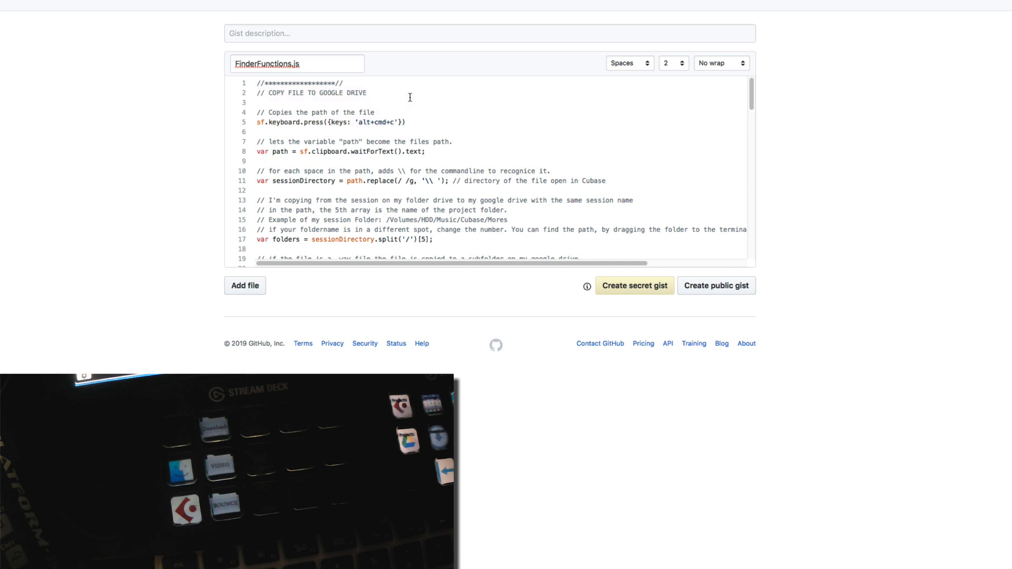
left_click(420, 125)
Step: Switch to Finder and copy JA_Mores6_AmbientHopeful_R01.wav from the 1Bounce folder into the Mores project's Sound folder on Google Drive
key("super+Tab")
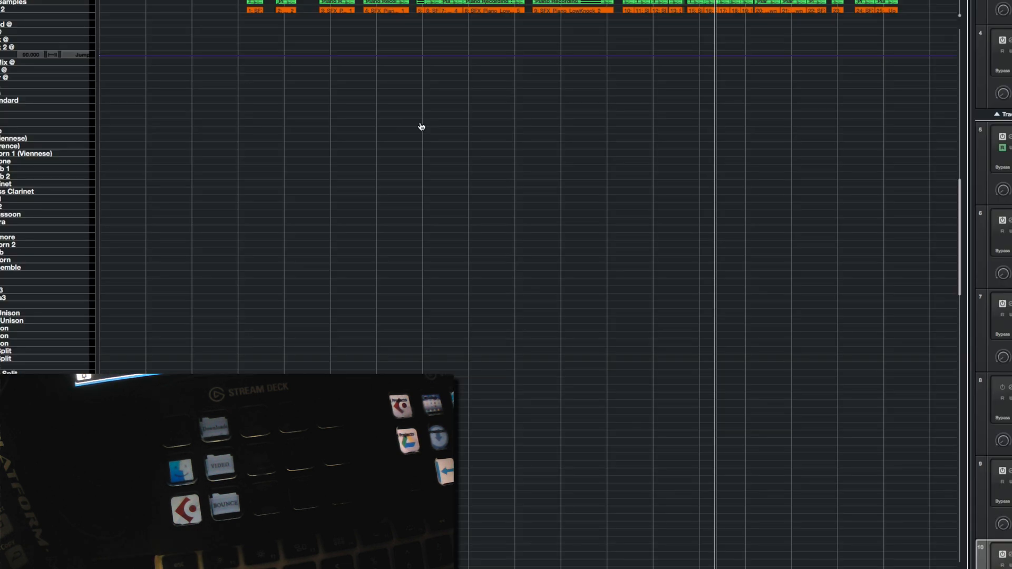
key("super+Tab")
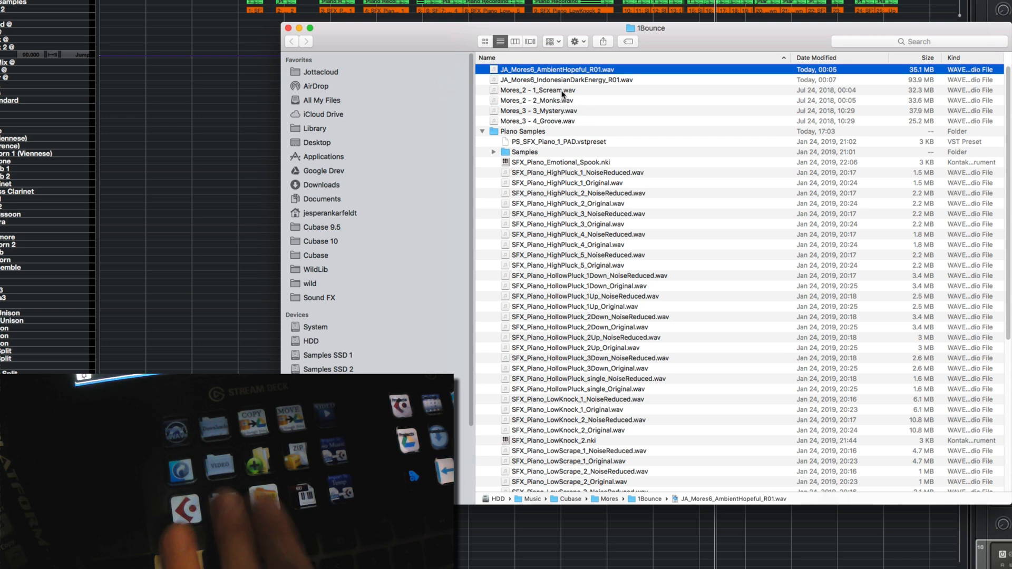
left_click_drag(562, 46, 859, 268)
left_click_drag(695, 29, 303, 48)
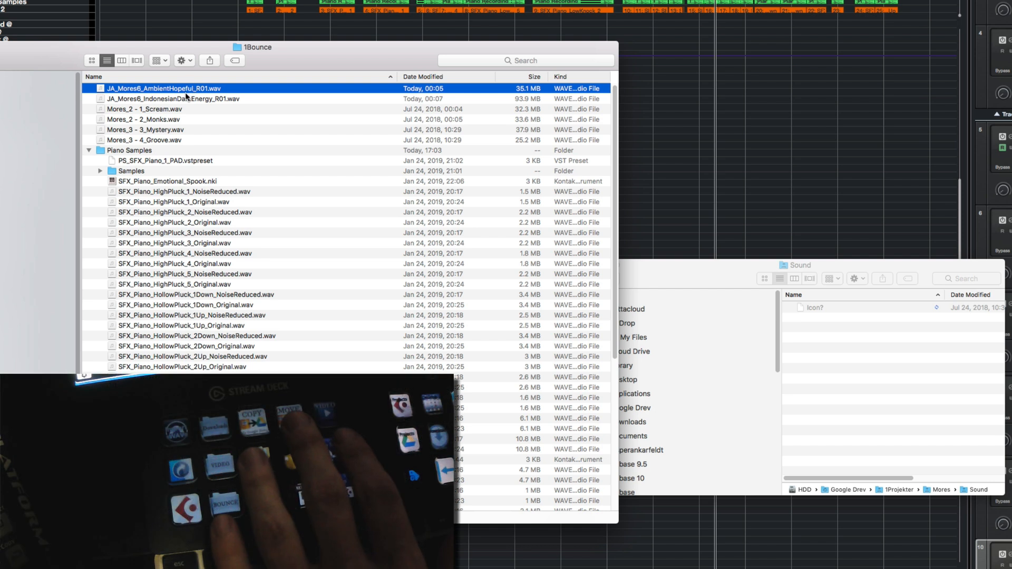
key("super+c")
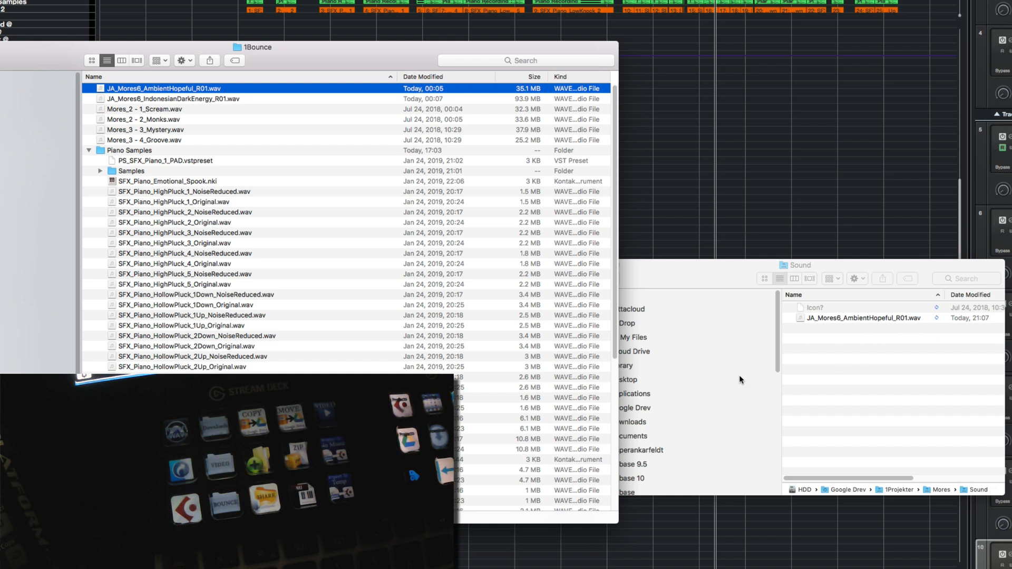
Step: Move JA_Mores6_IndonesianDarkEnergy_R01.wav from 1Bounce to the Google Drive Sound folder, and undo the move
left_click(201, 99)
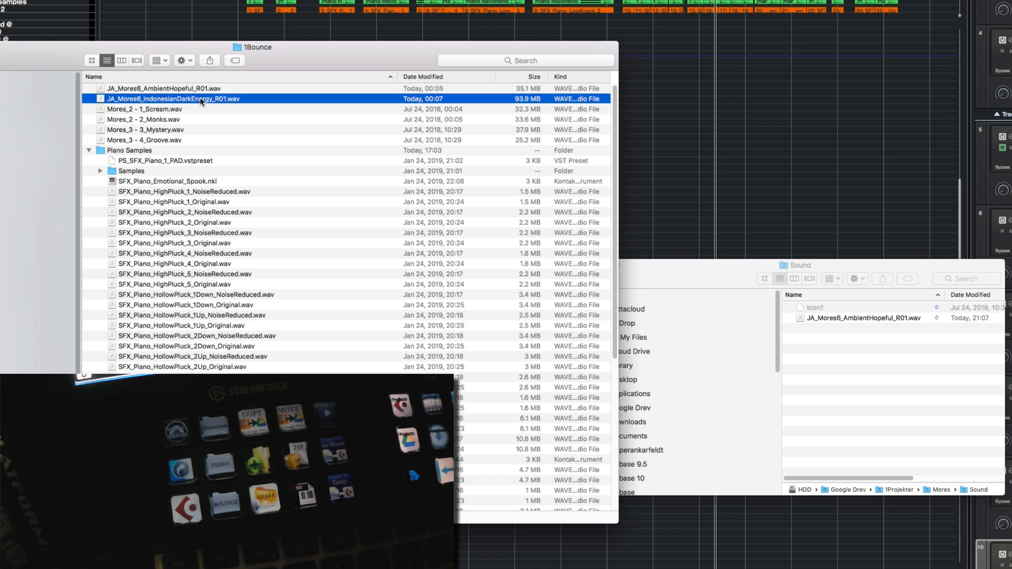
key("super+alt+v")
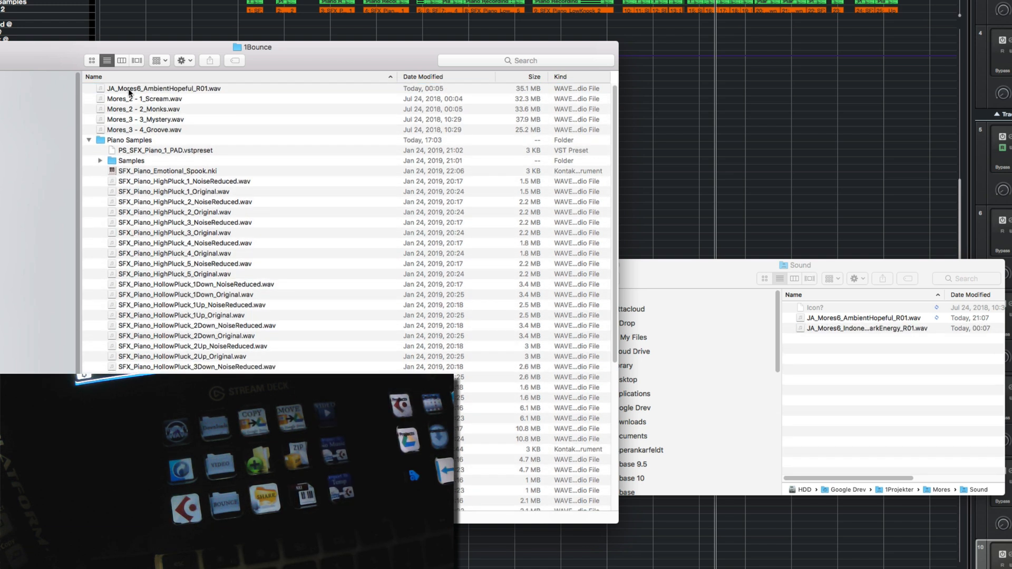
key("super+z")
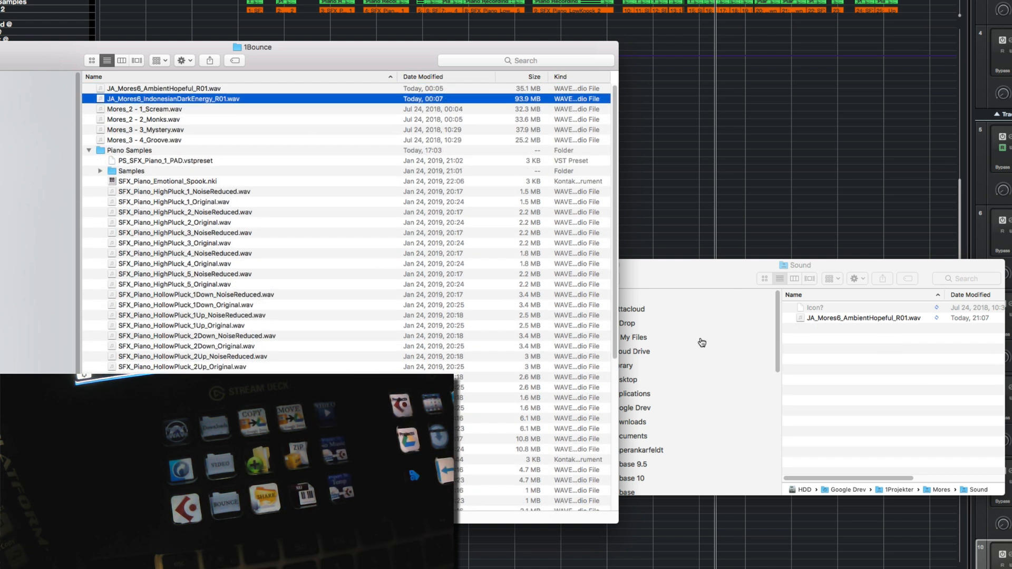
Step: Switch to the FinderFunctions.js gist and examine how the copy script gets the file path and escapes its spaces
key("super+Tab")
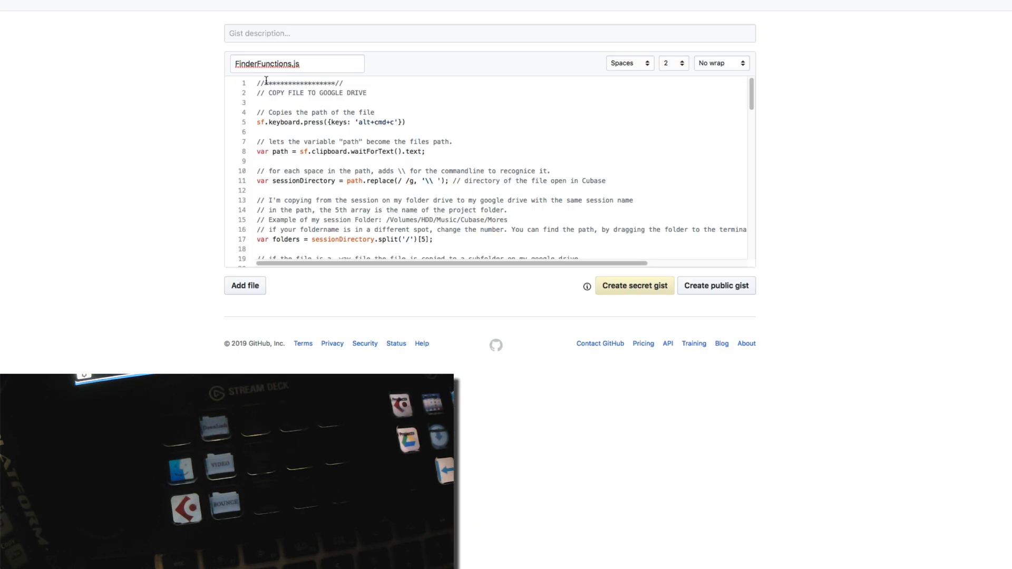
left_click_drag(255, 82, 399, 187)
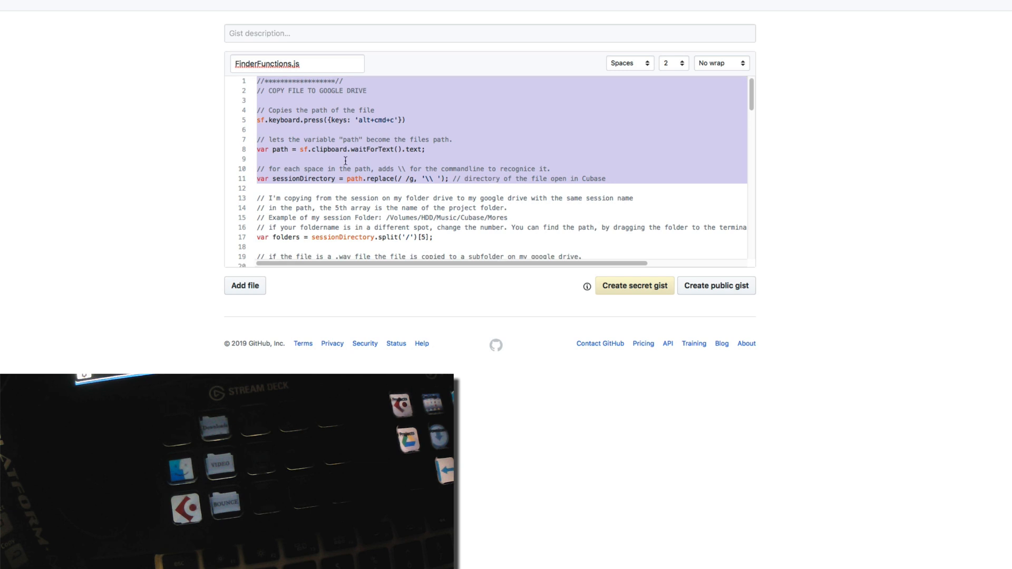
left_click(346, 160)
scroll(353, 174, "down", 8)
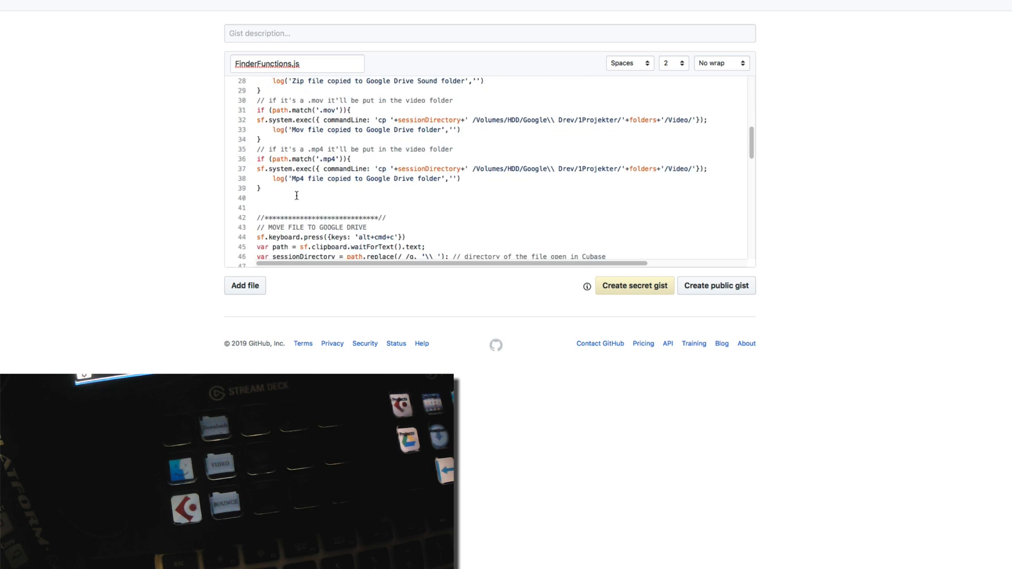
scroll(315, 203, "up", 8)
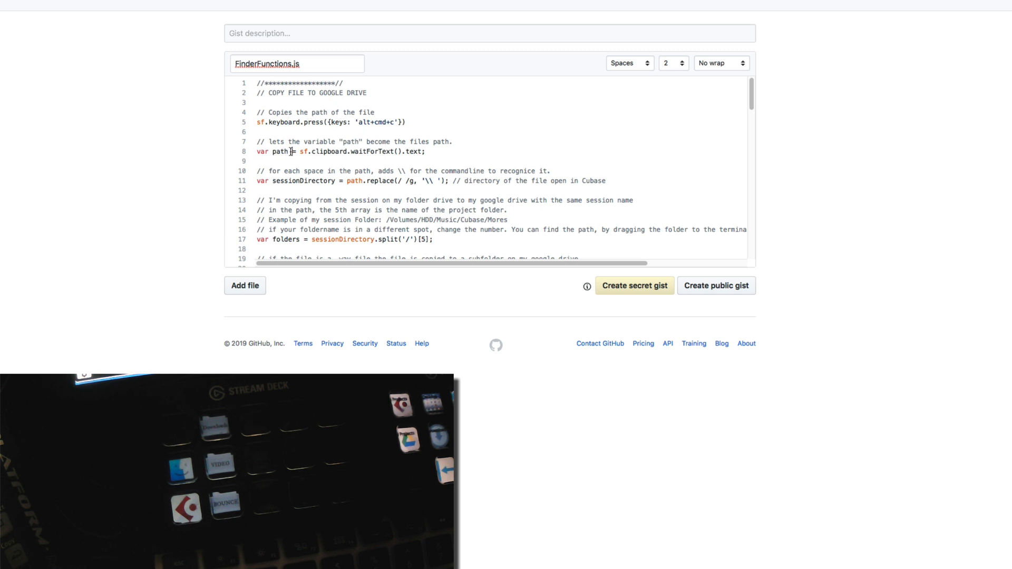
left_click_drag(289, 152, 232, 153)
scroll(346, 181, "down", 1)
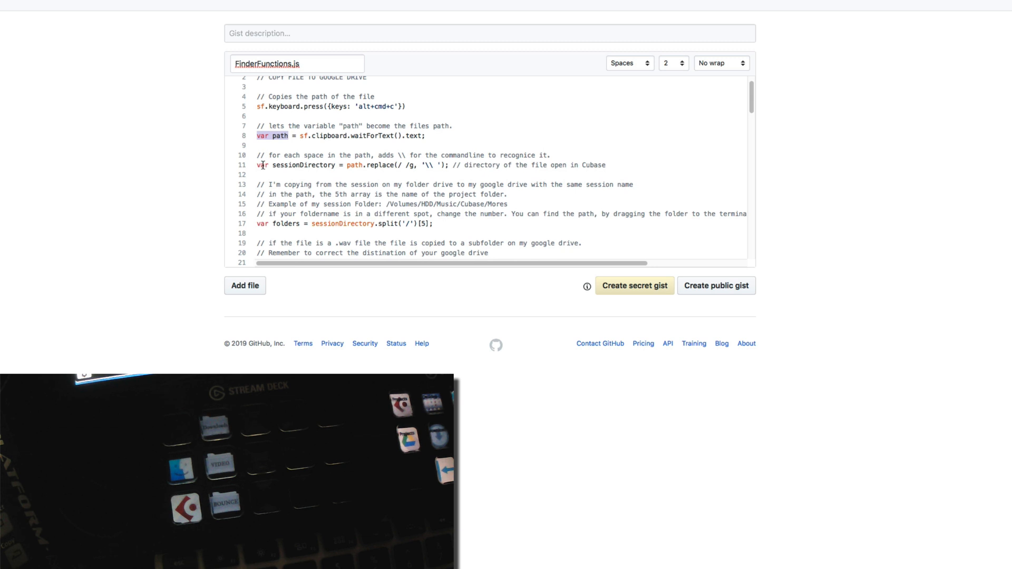
left_click(258, 165)
left_click_drag(406, 166, 395, 165)
left_click(430, 166)
scroll(426, 166, "down", 4)
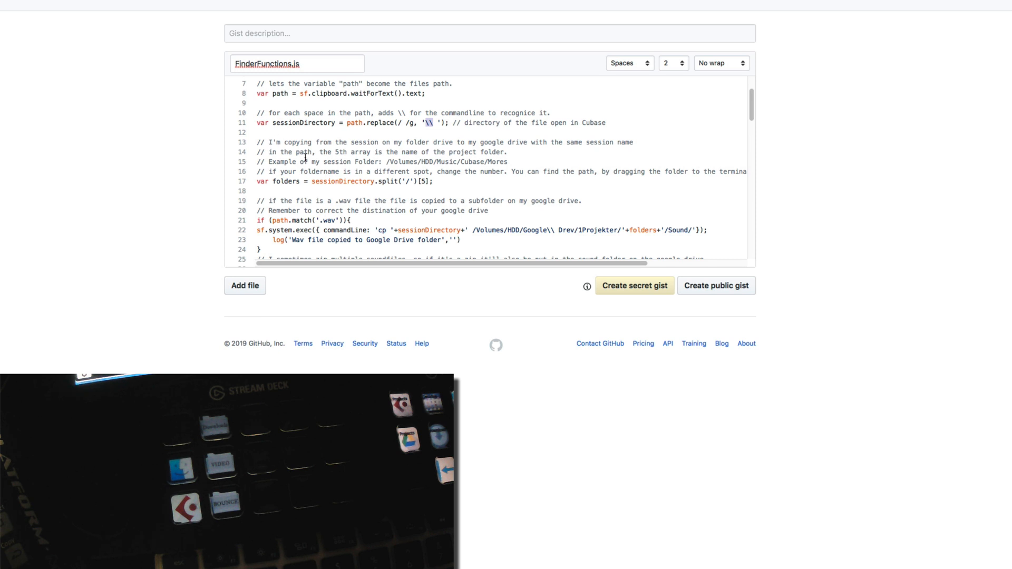
scroll(309, 161, "down", 3)
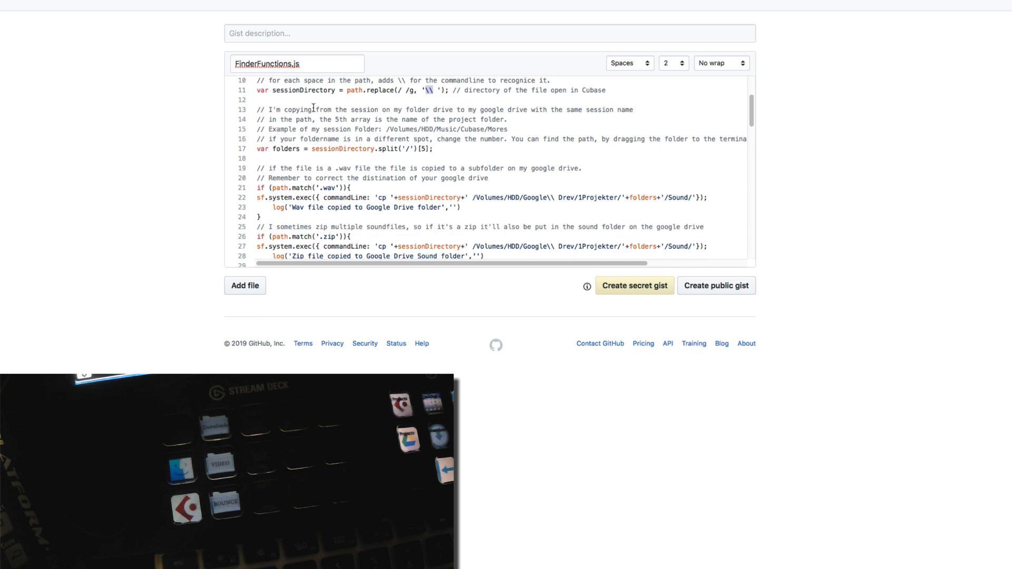
Step: Compare the script's example session path and folder index with the folder paths of the 1Bounce and Sound windows in Finder
left_click(429, 140)
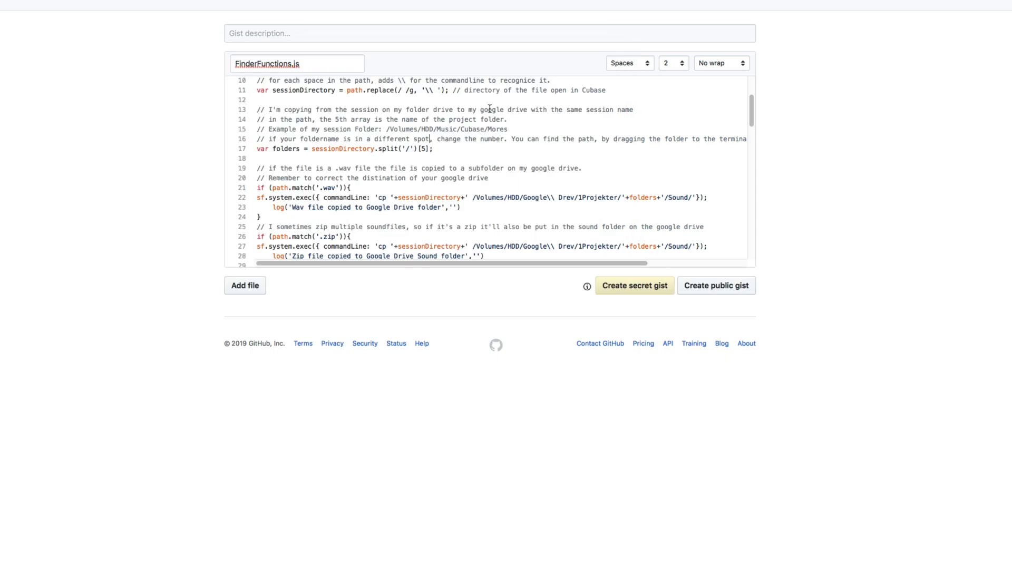
key("super+Tab")
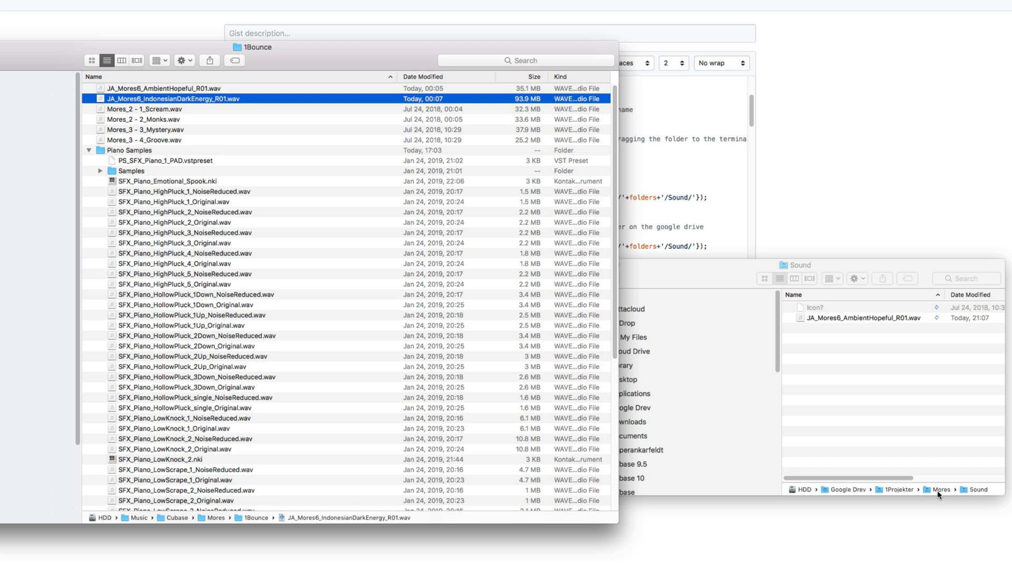
key("super+Tab")
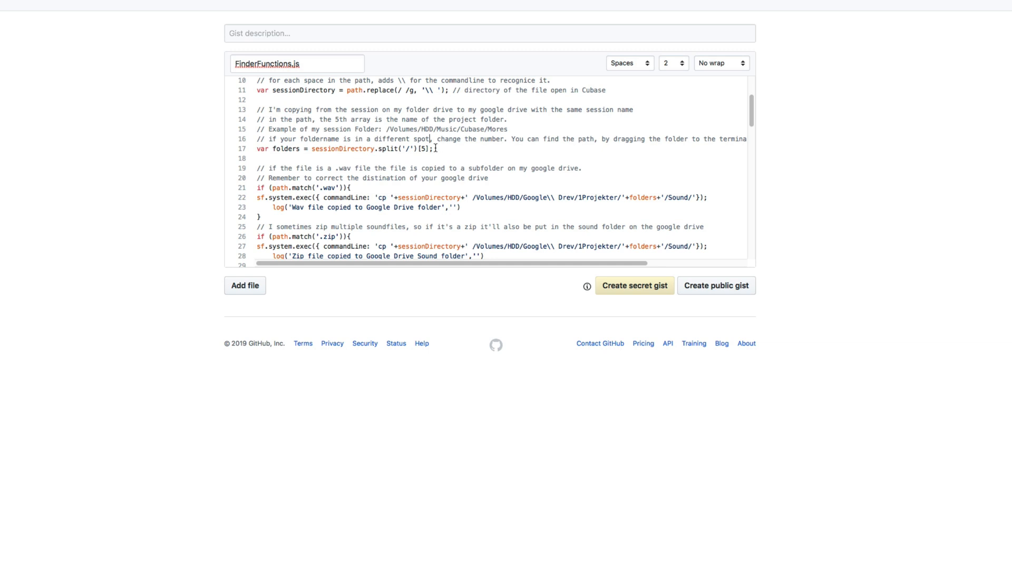
key("super+Tab")
key("super+Tab")
left_click_drag(386, 129, 517, 127)
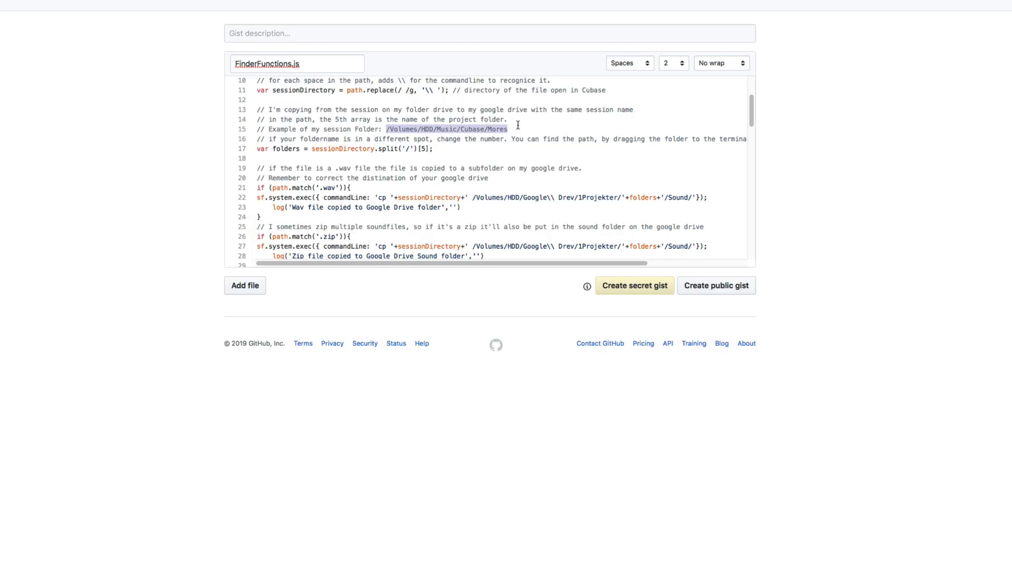
left_click(518, 127)
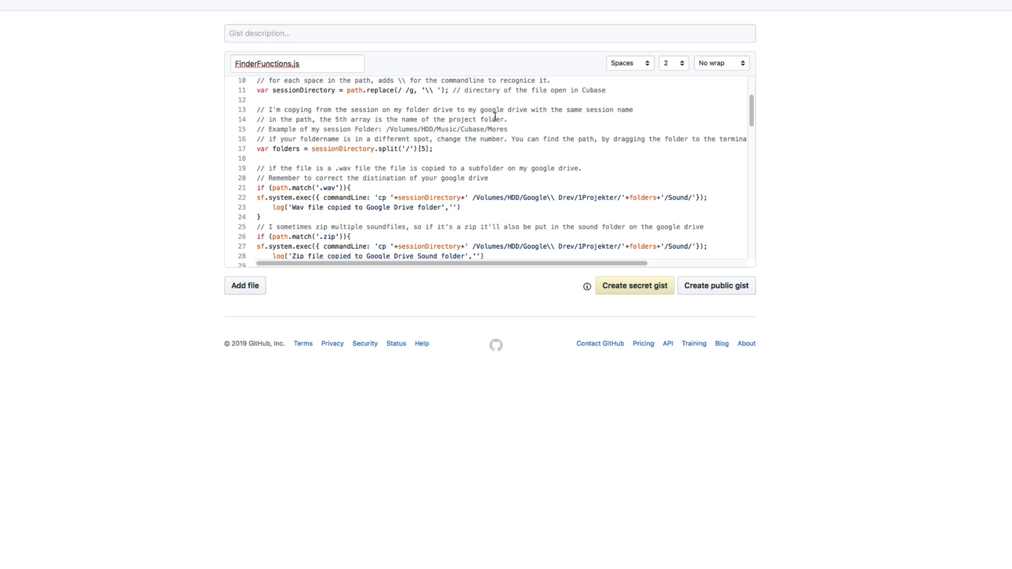
left_click_drag(508, 129, 490, 129)
left_click(506, 138)
key("super+Tab")
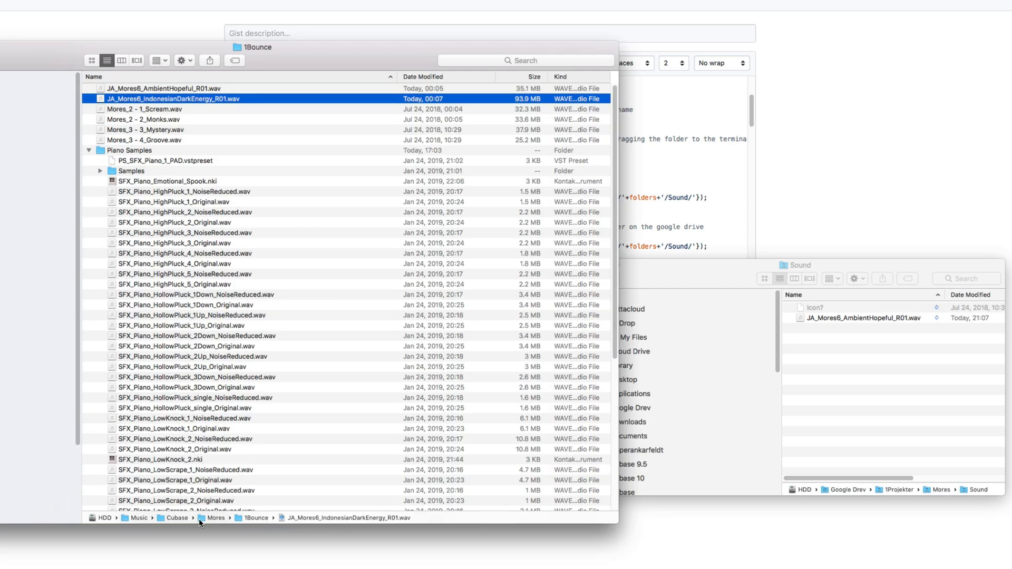
key("super+Tab")
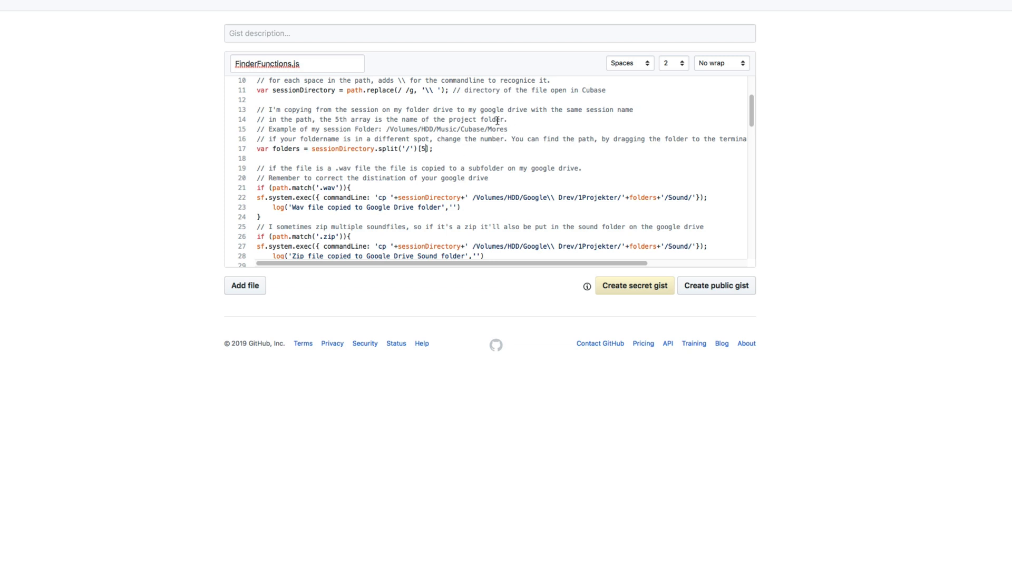
Step: Examine the script's .wav condition on line 21 and check it against the selected file's extension in Finder
scroll(388, 155, "down", 3)
scroll(293, 168, "down", 3)
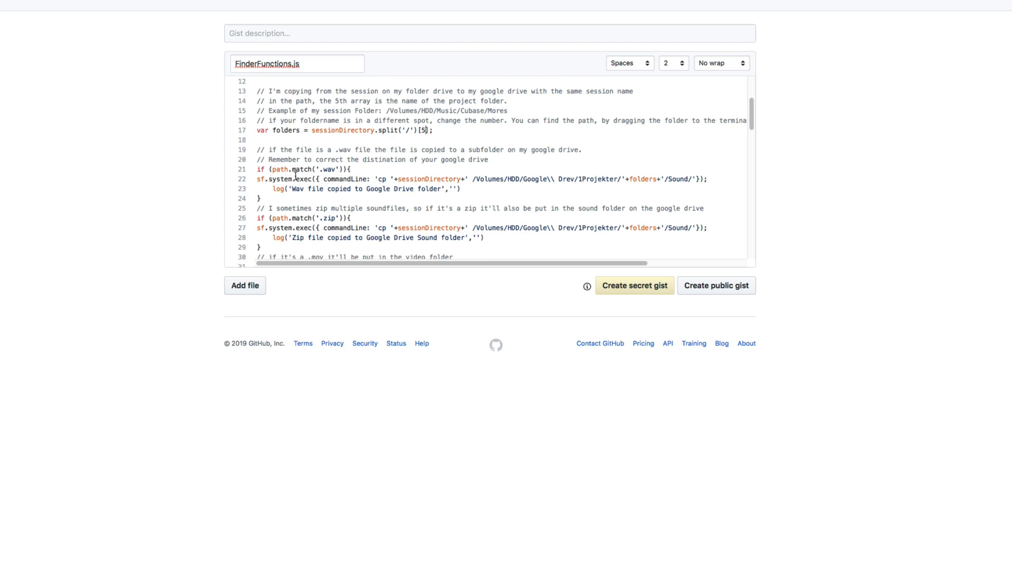
left_click_drag(258, 128, 293, 160)
left_click(293, 160)
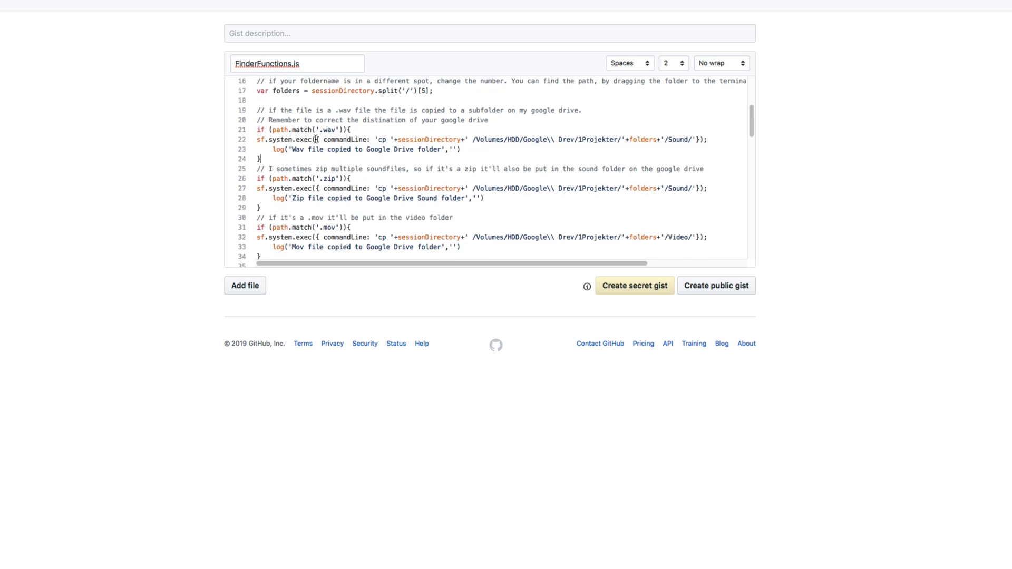
key("super+Tab")
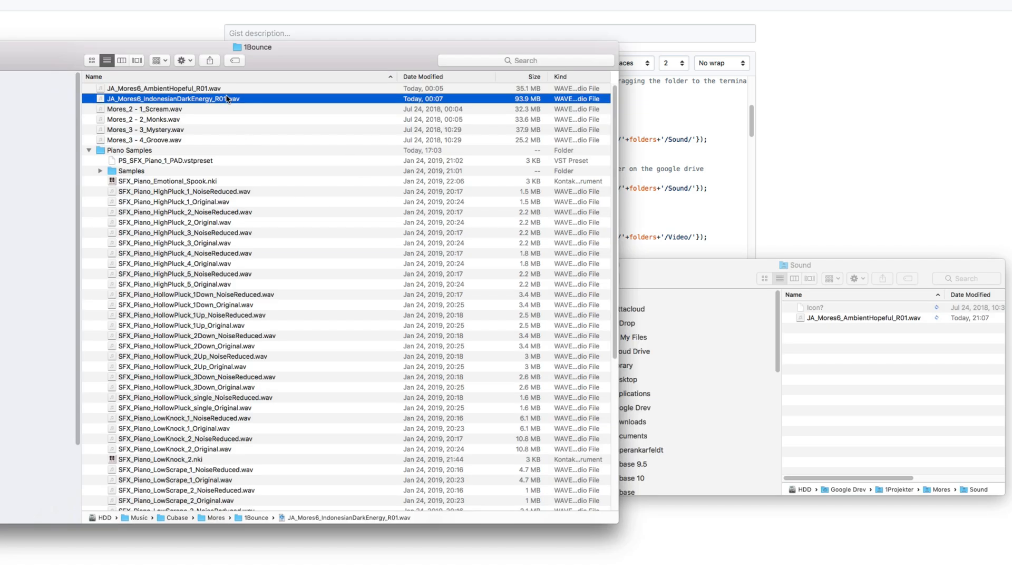
key("super+Tab")
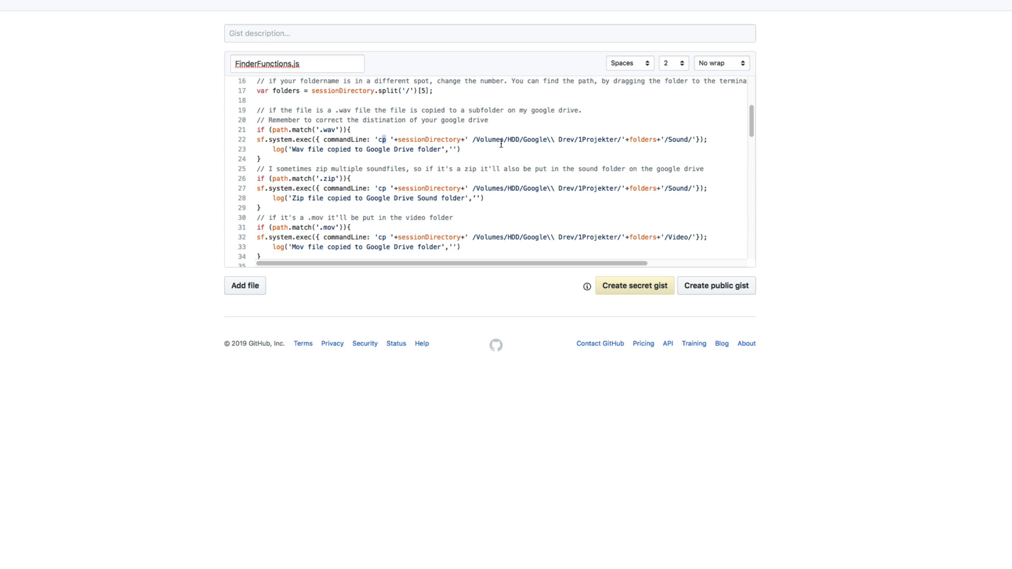
Step: Examine the source variable and the Google Drive destination in line 22's cp command, comparing the Sound subfolder with Finder
double_click(454, 140)
scroll(412, 138, "up", 5)
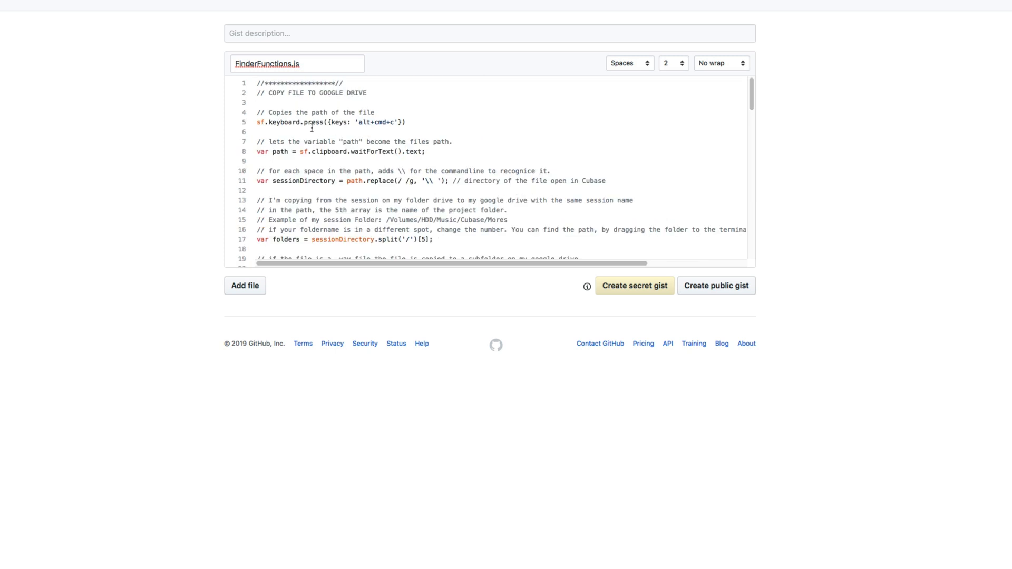
scroll(407, 179, "down", 5)
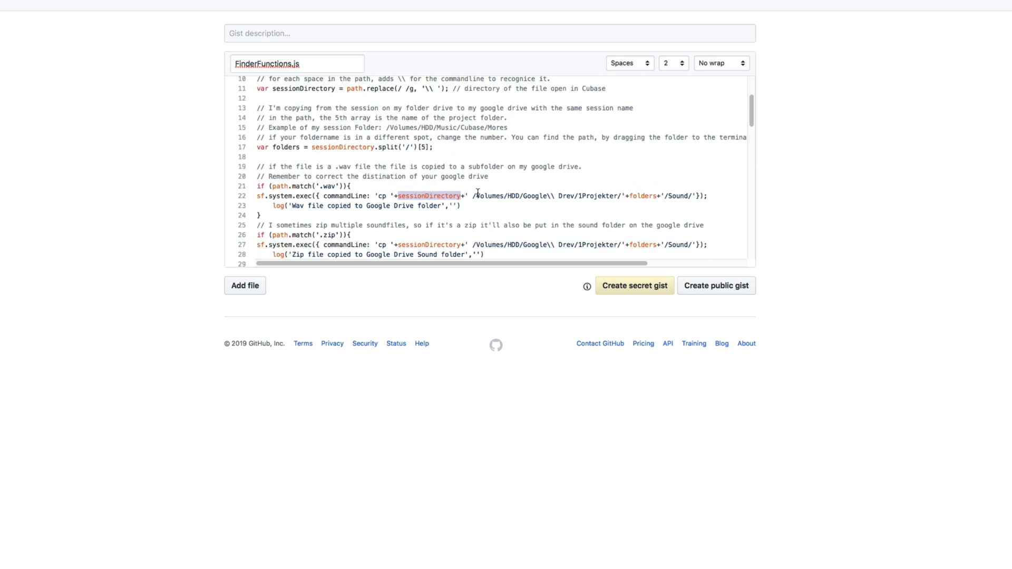
left_click_drag(472, 196, 556, 198)
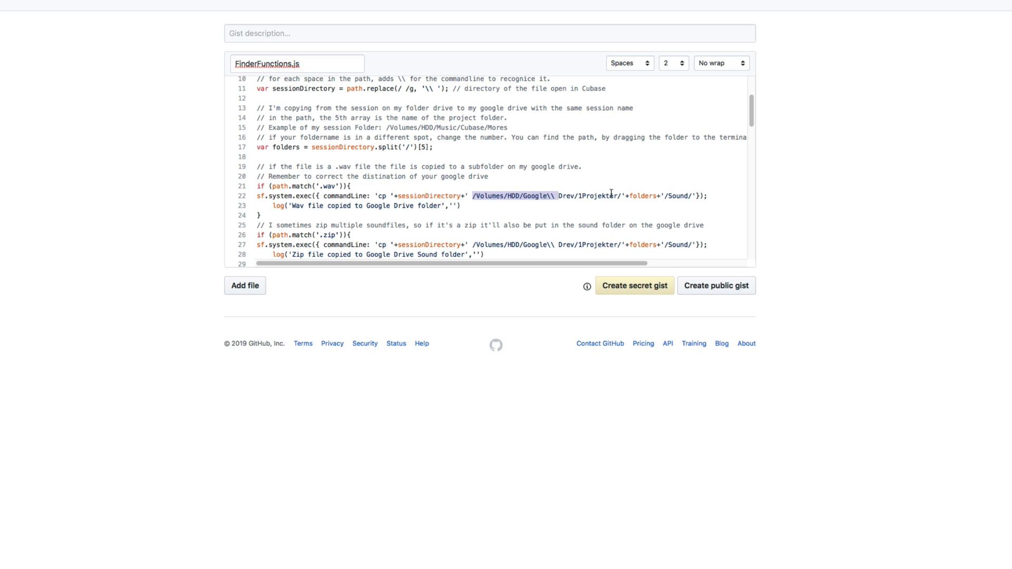
left_click_drag(621, 196, 577, 195)
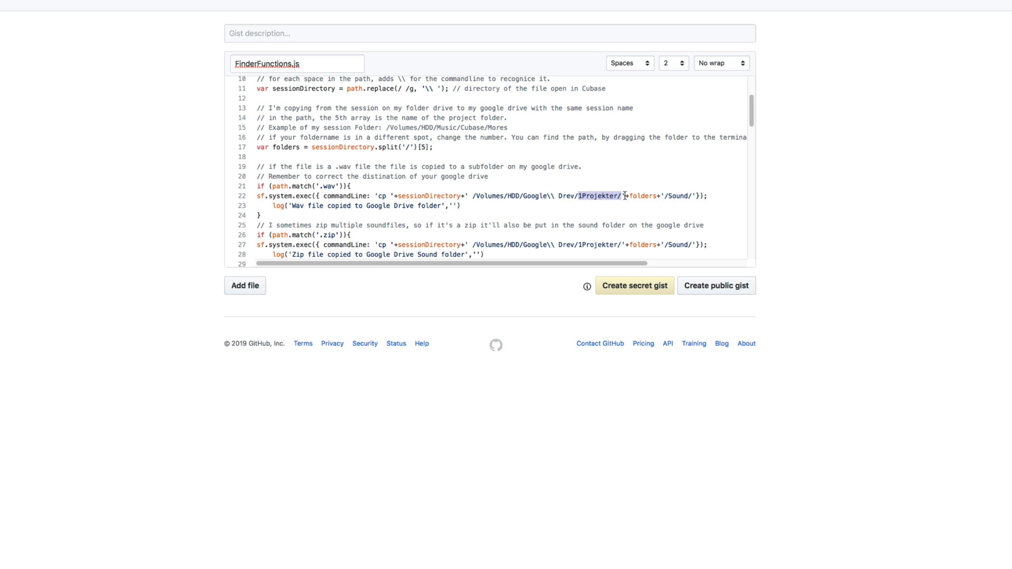
left_click(640, 195)
double_click(640, 195)
left_click(681, 198)
left_click_drag(689, 196, 670, 195)
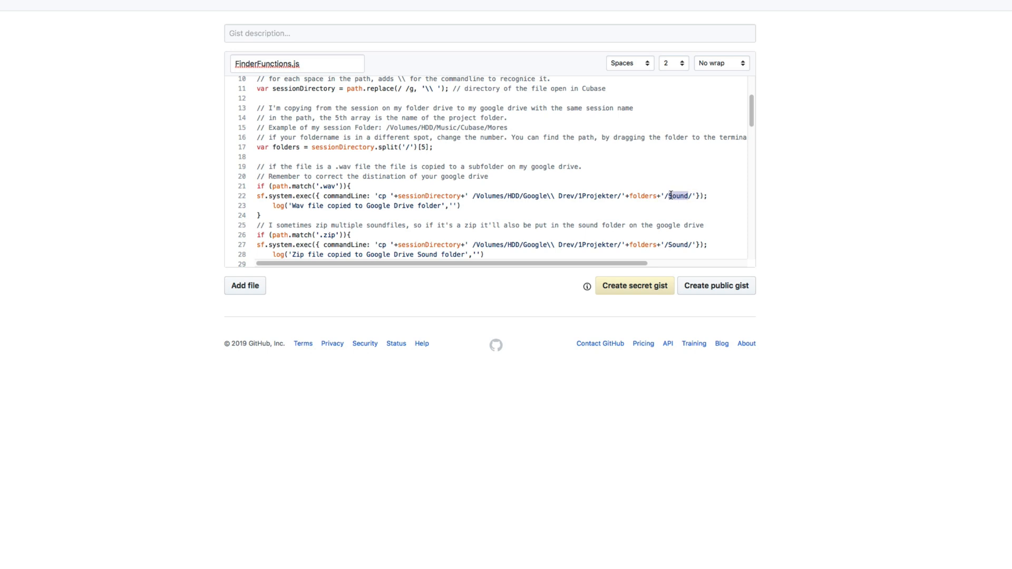
key("super+Tab")
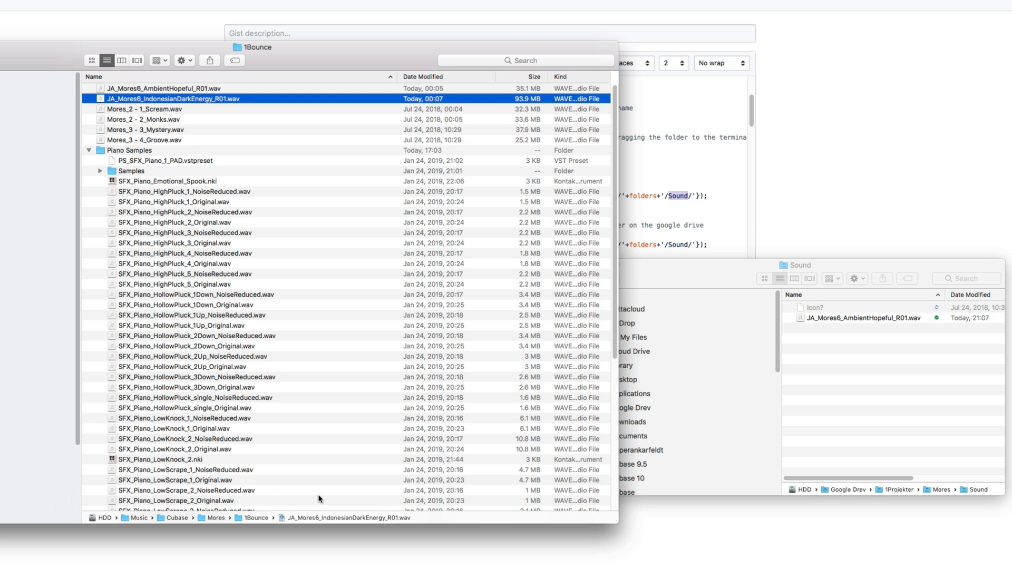
key("super+Tab")
Step: Review the script's .zip, .mov and .mp4 branches and their Sound and Video destination folders
scroll(388, 207, "down", 4)
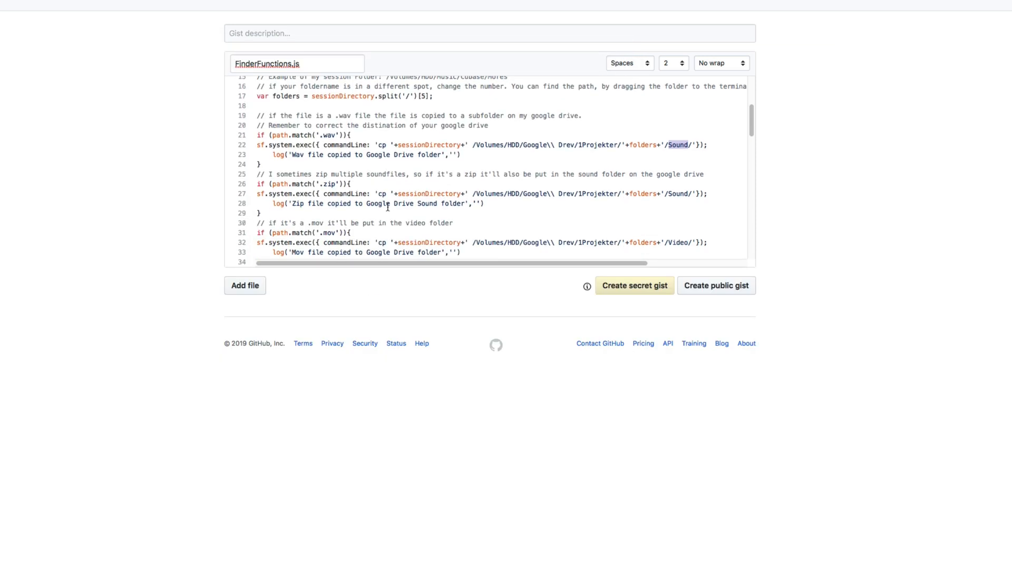
scroll(388, 208, "down", 5)
scroll(350, 184, "up", 4)
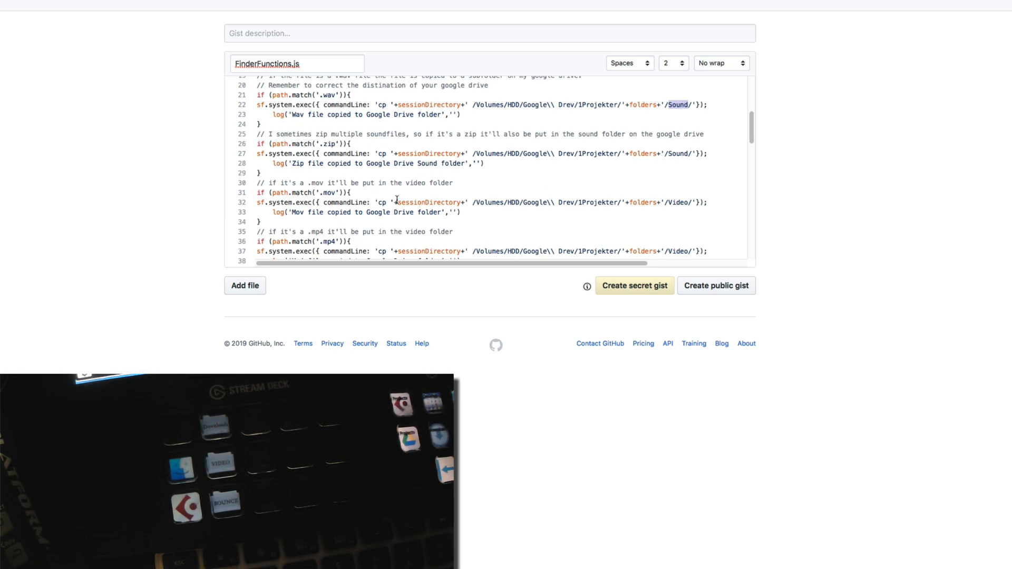
scroll(340, 198, "down", 1)
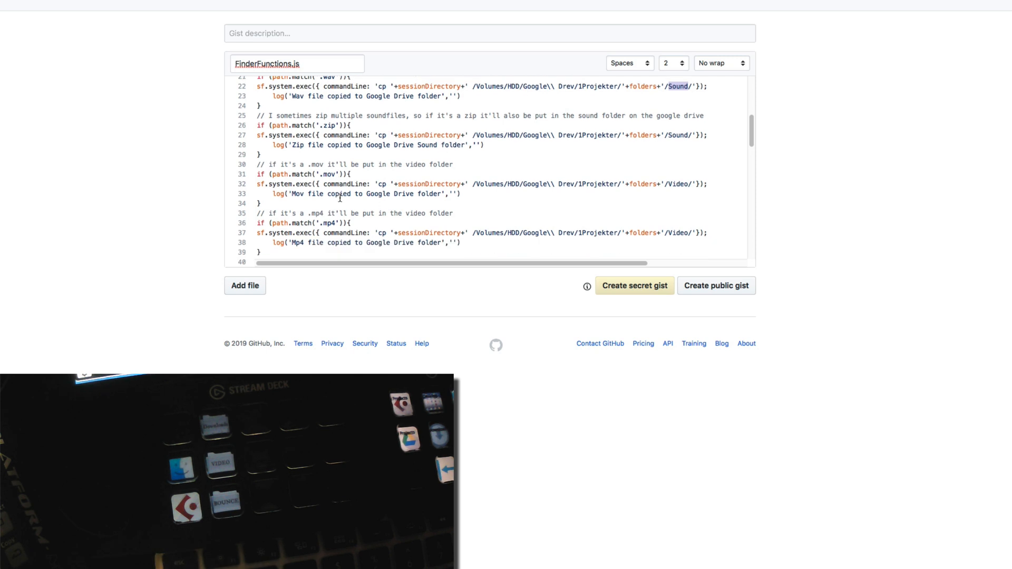
Step: Compare the script's video branches with the Mores project's 2Video folder in Finder, and close that folder window
scroll(340, 198, "down", 1)
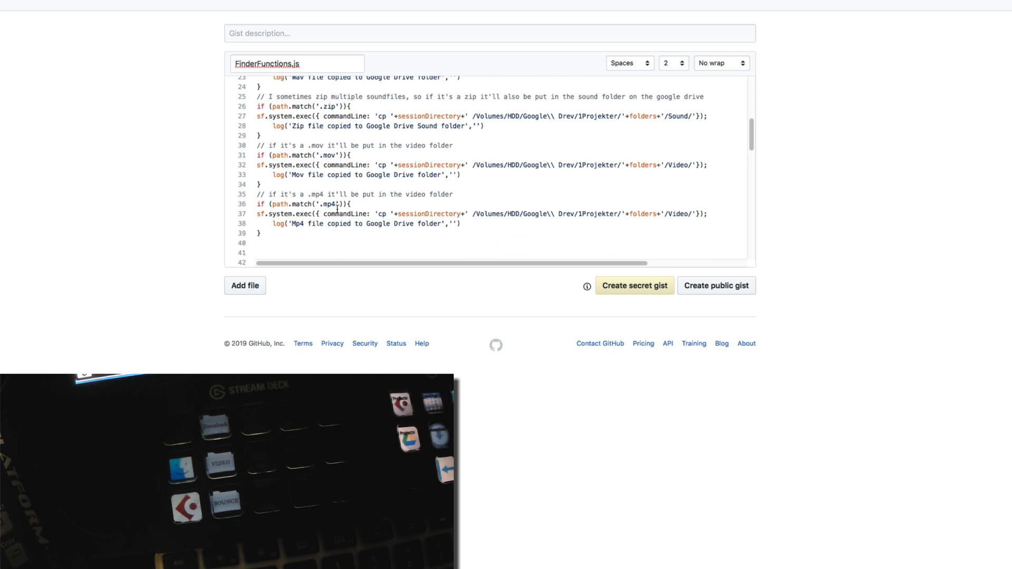
key("super+Tab")
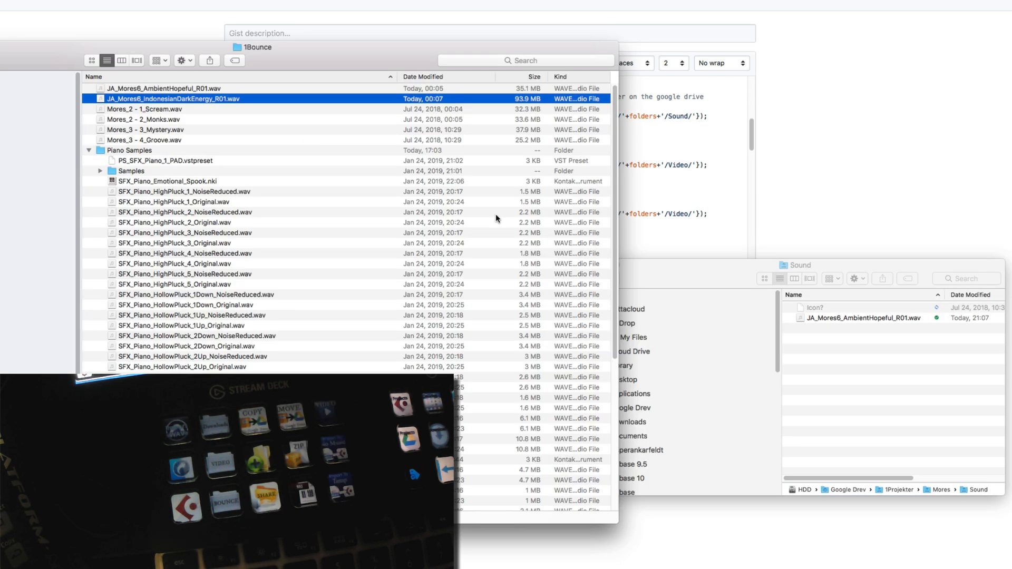
key("super+n")
left_click(244, 101)
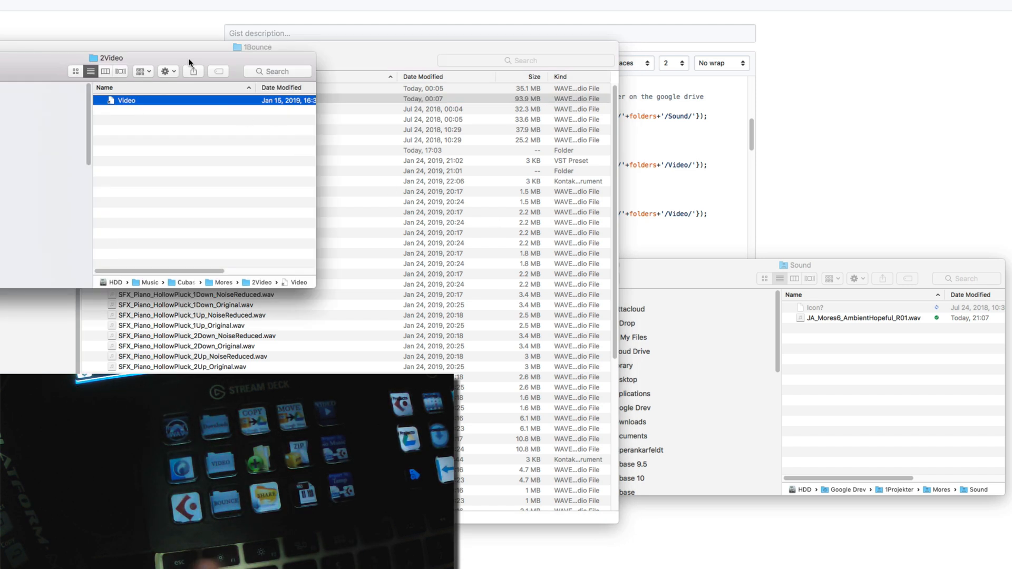
left_click(238, 173)
key("super+w")
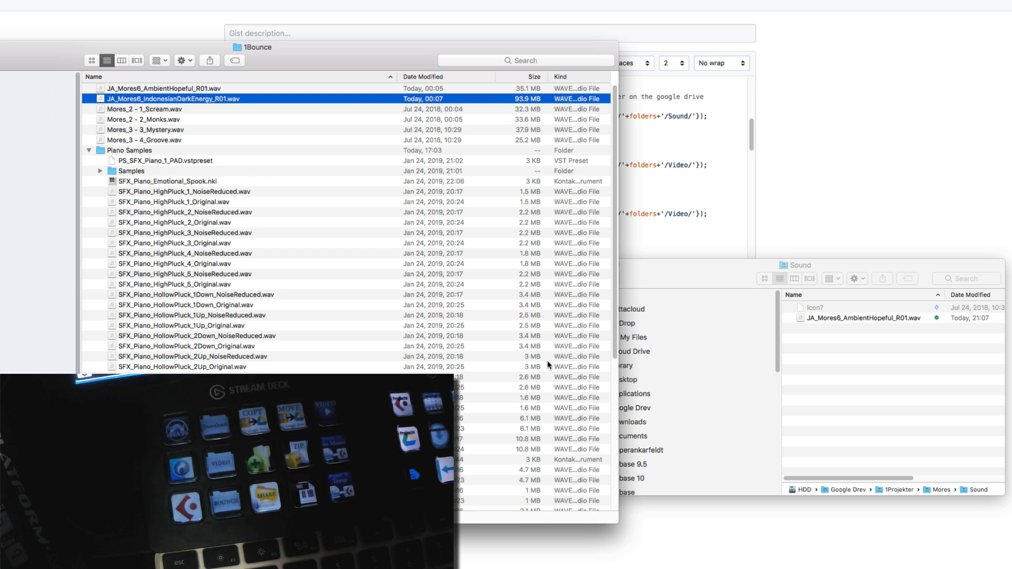
key("super+Tab")
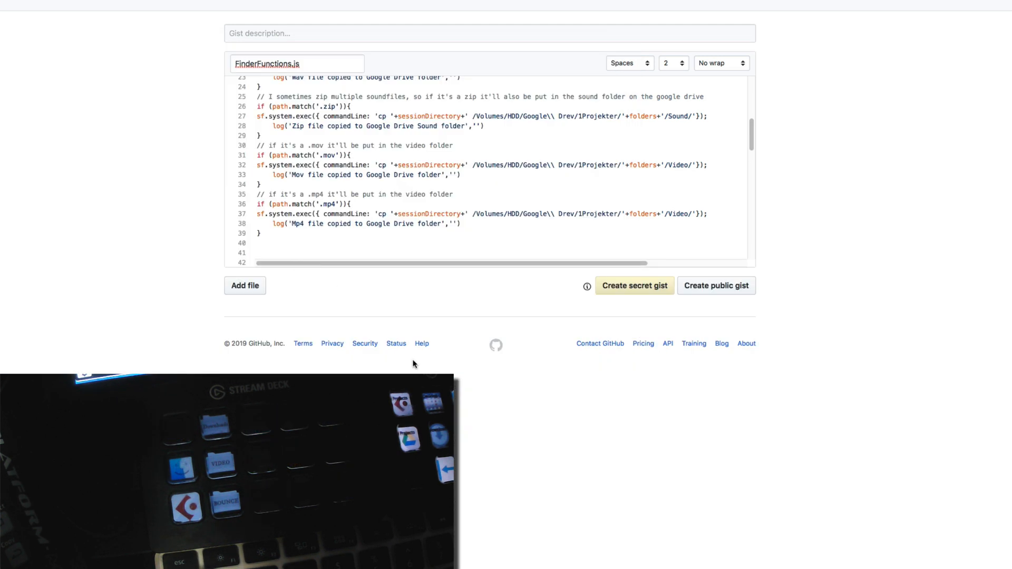
Step: Review the MOVE FILE TO GOOGLE DRIVE section, comparing its mv commands with the cp commands of the copy section
scroll(309, 172, "down", 3)
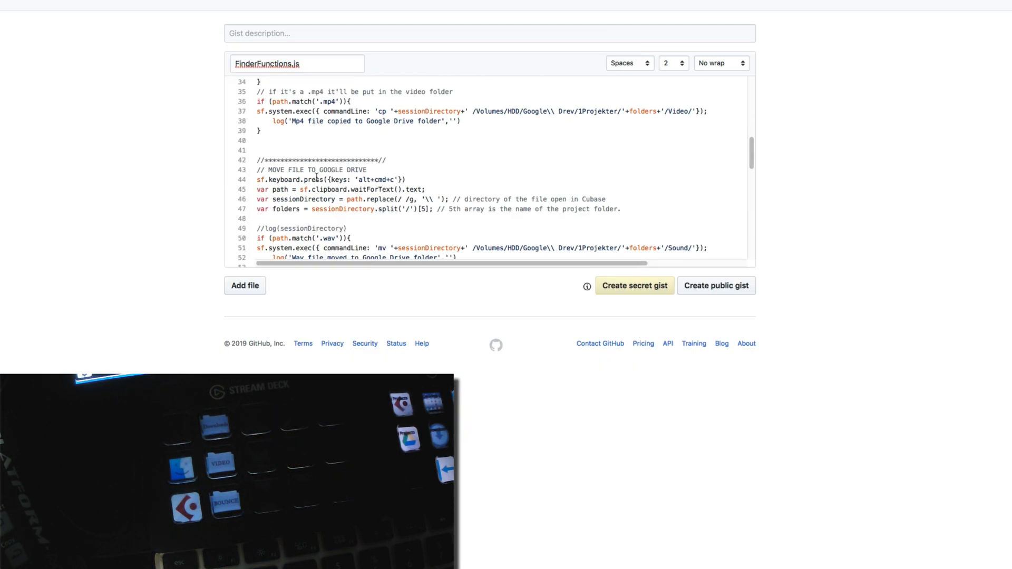
scroll(316, 177, "down", 2)
scroll(352, 138, "up", 10)
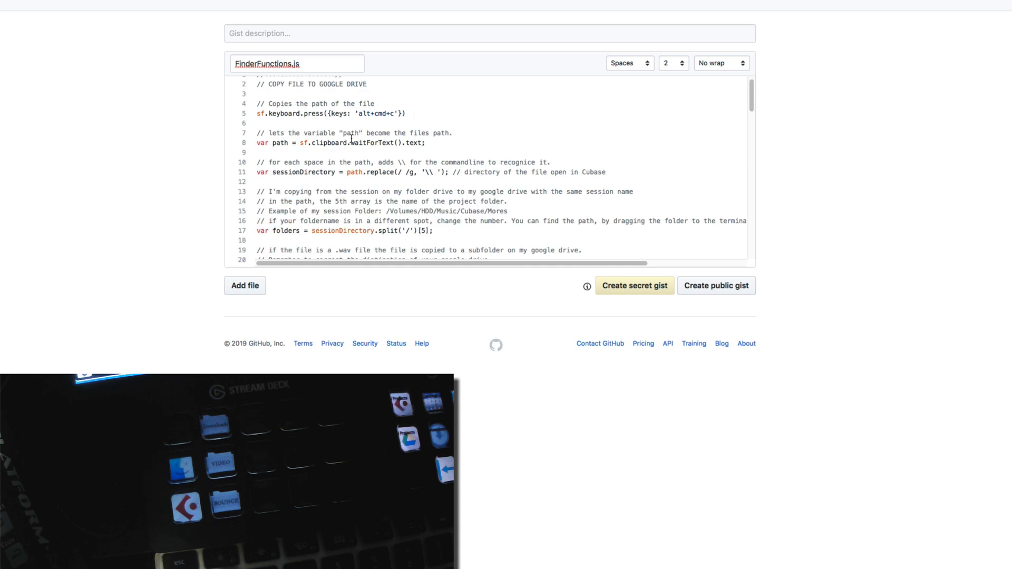
scroll(333, 139, "down", 15)
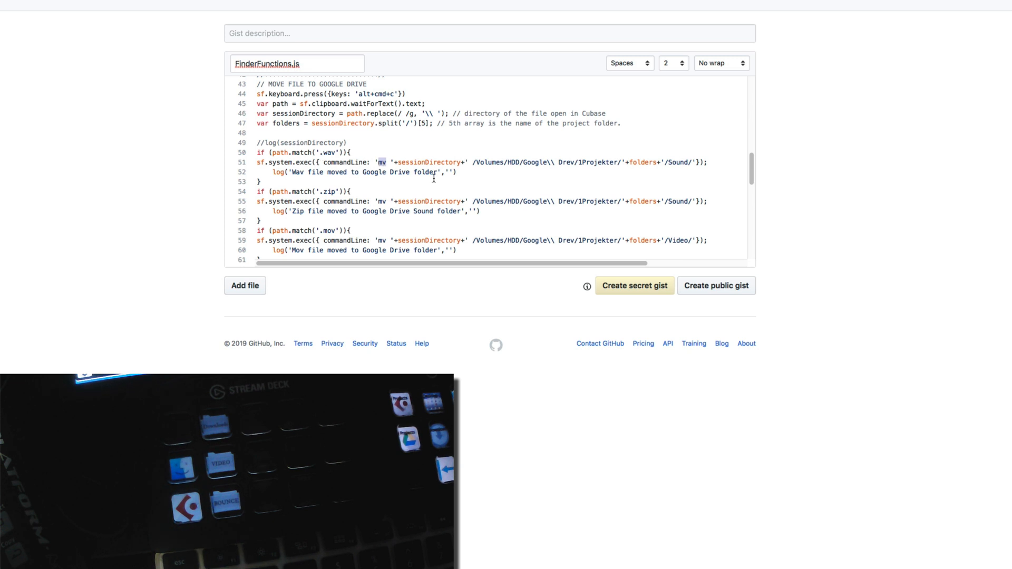
scroll(400, 168, "up", 6)
scroll(390, 165, "down", 8)
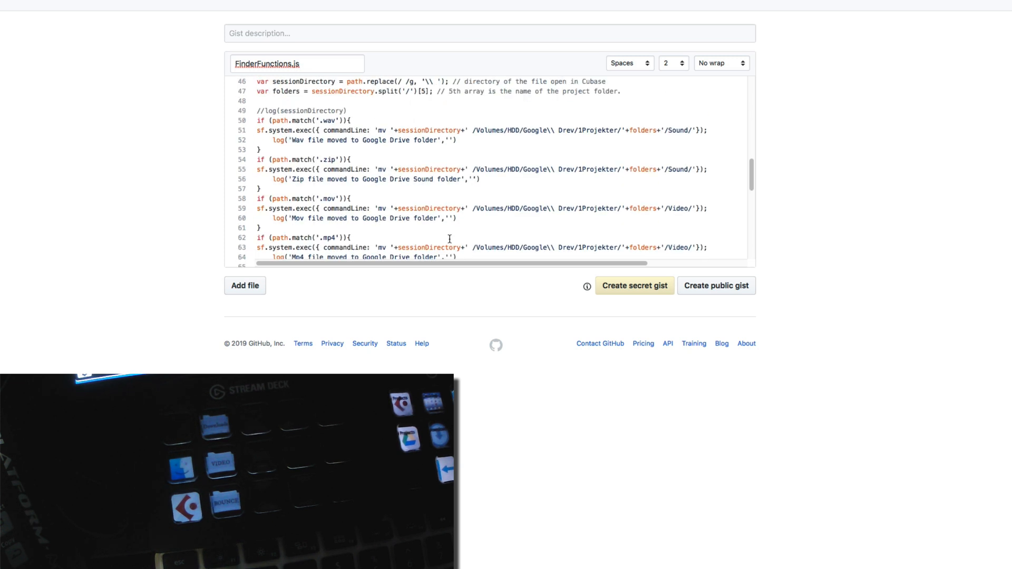
Step: Compress the four Mores_2 and Mores_3 WAV files in 1Bounce into a zip archive, and delete that archive
scroll(385, 174, "down", 7)
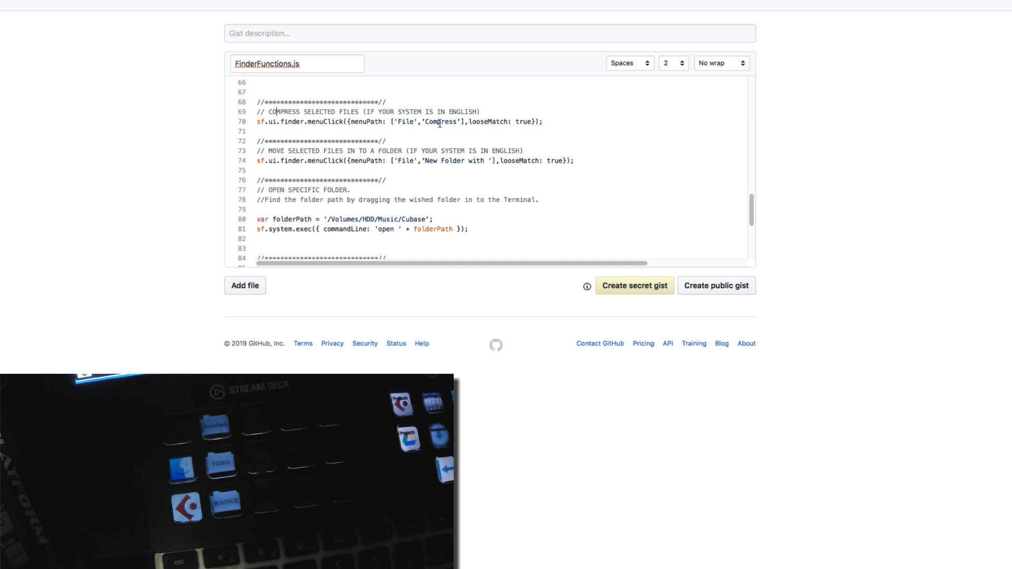
key("super+Tab")
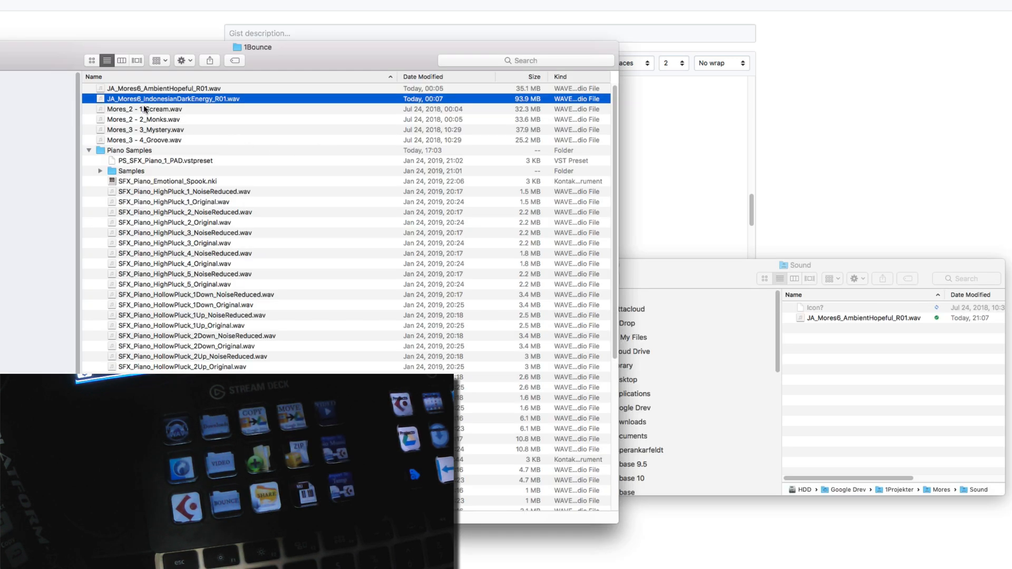
left_click(174, 109)
left_click(172, 141, "shift")
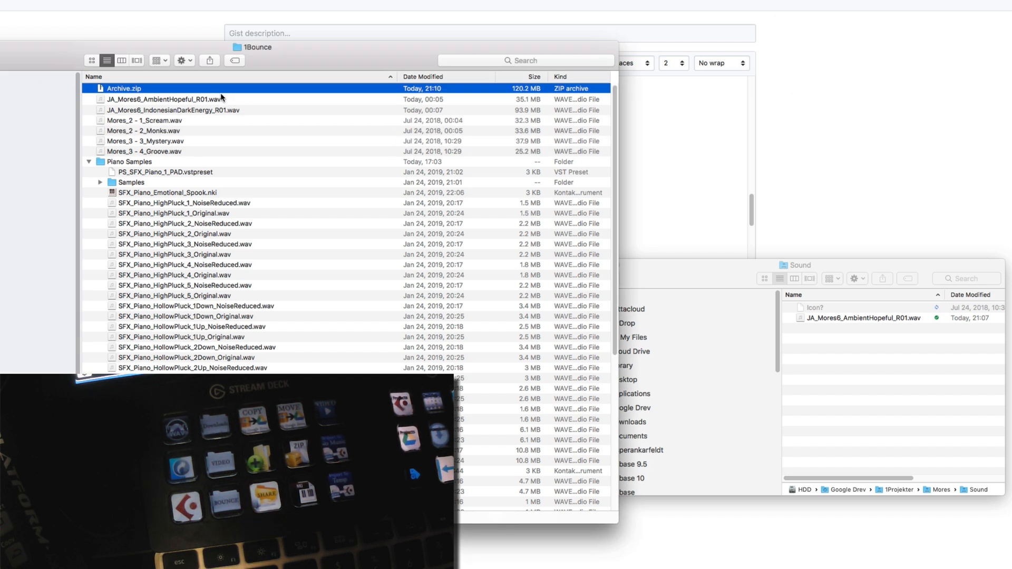
key("super+BackSpace")
Step: Group the four Mores_2 and Mores_3 WAV files into a new folder named Mores, and undo the grouping
key("Down")
key("Down")
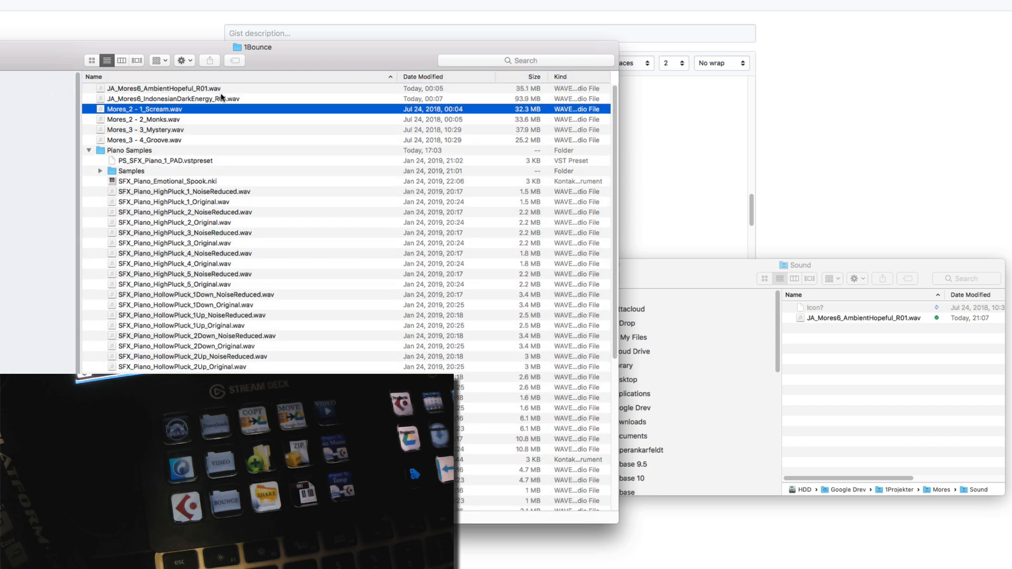
key("shift+Down")
key("shift+Down")
key("shift+Down")
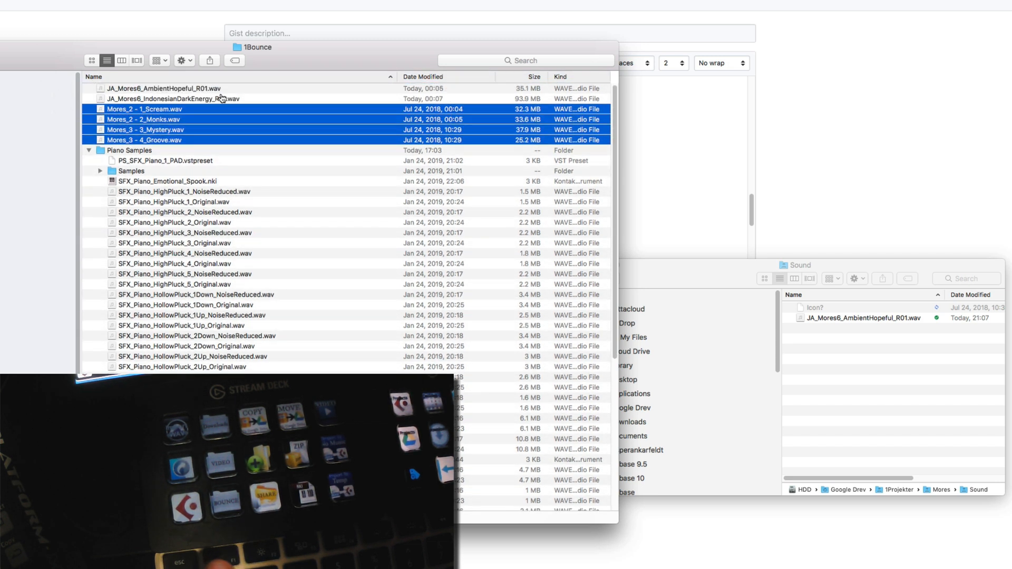
key("super+Tab")
scroll(268, 144, "down", 1)
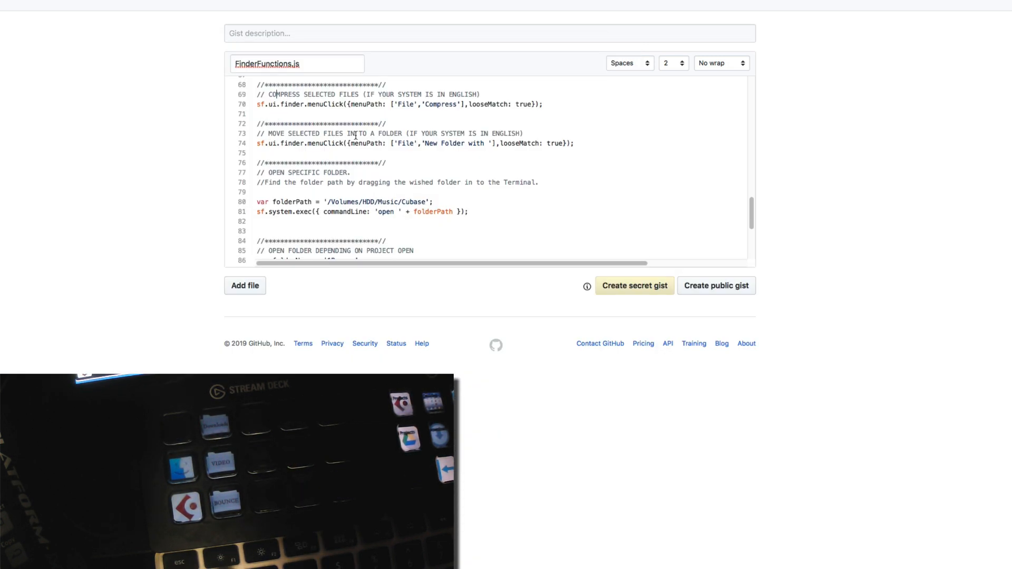
key("super+Tab")
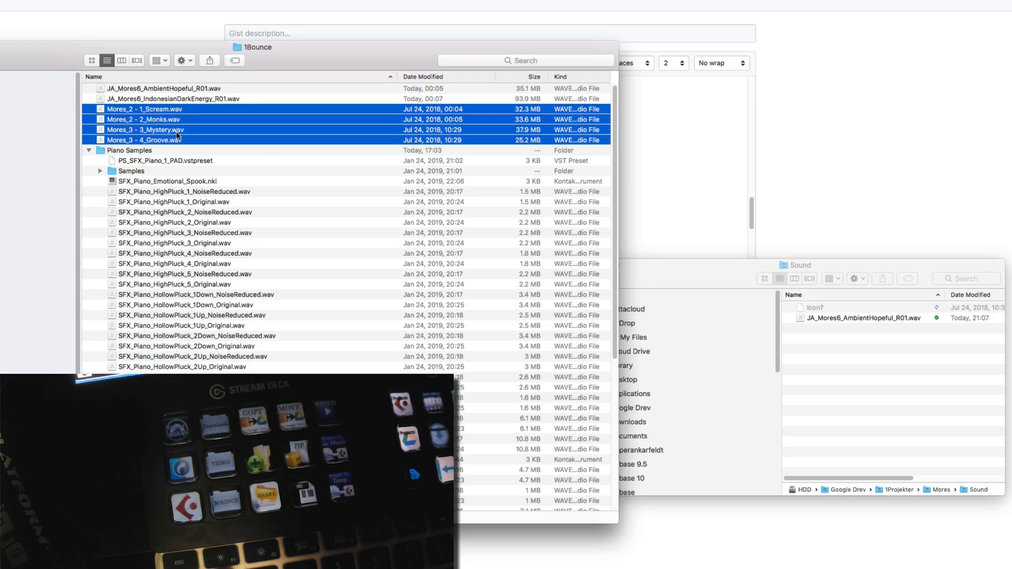
left_click_drag(177, 136, 177, 135)
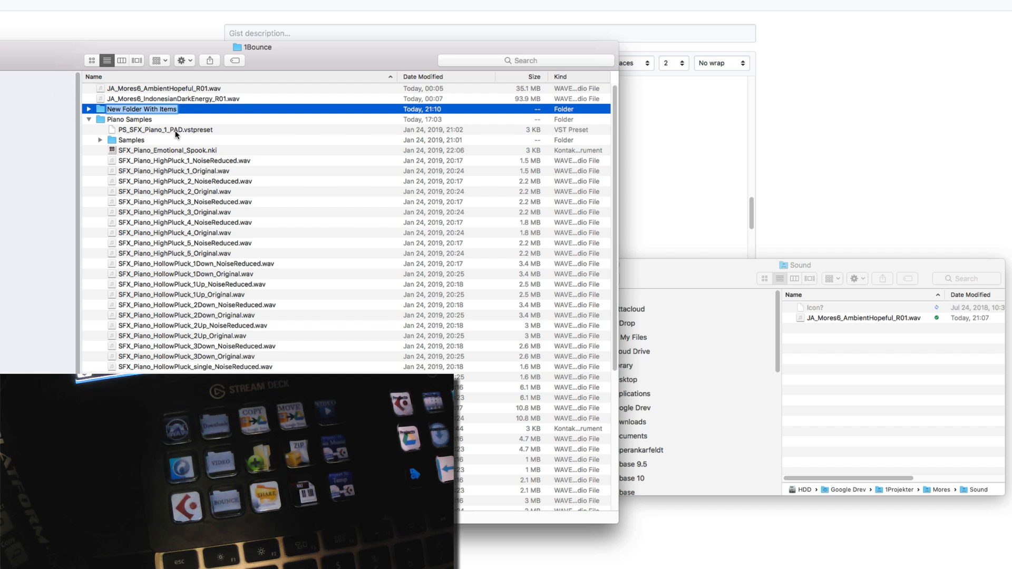
type("Mores")
key("Return")
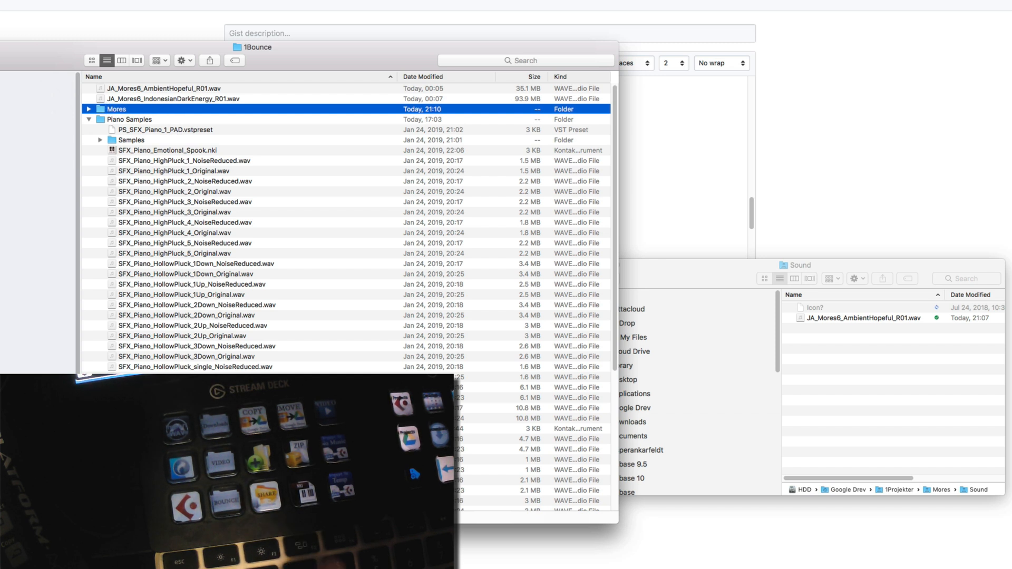
key("ctrl+alt+super+z")
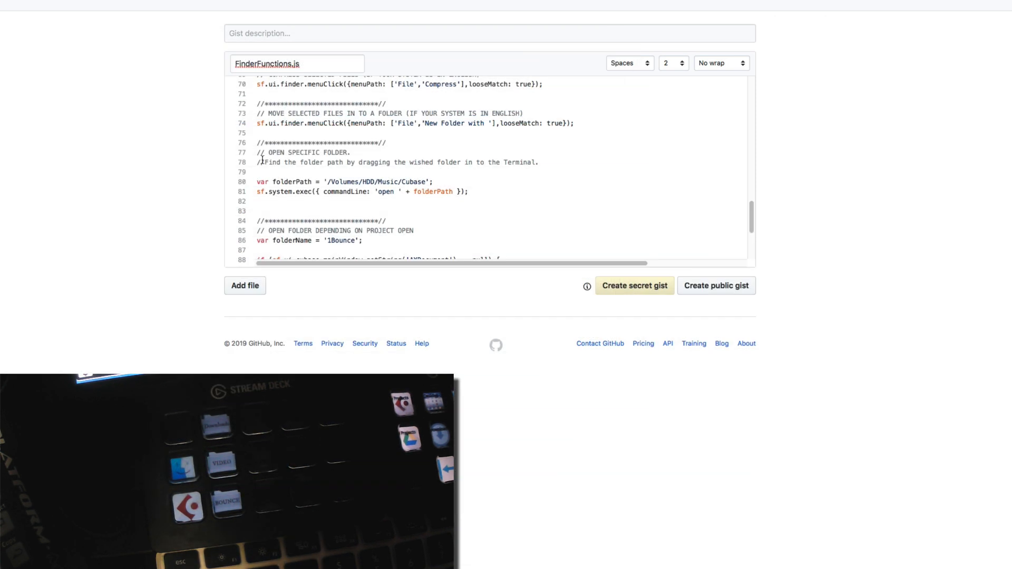
Step: Examine the script's OPEN SPECIFIC FOLDER section and the path assigned to folderPath on line 80
scroll(410, 183, "down", 2)
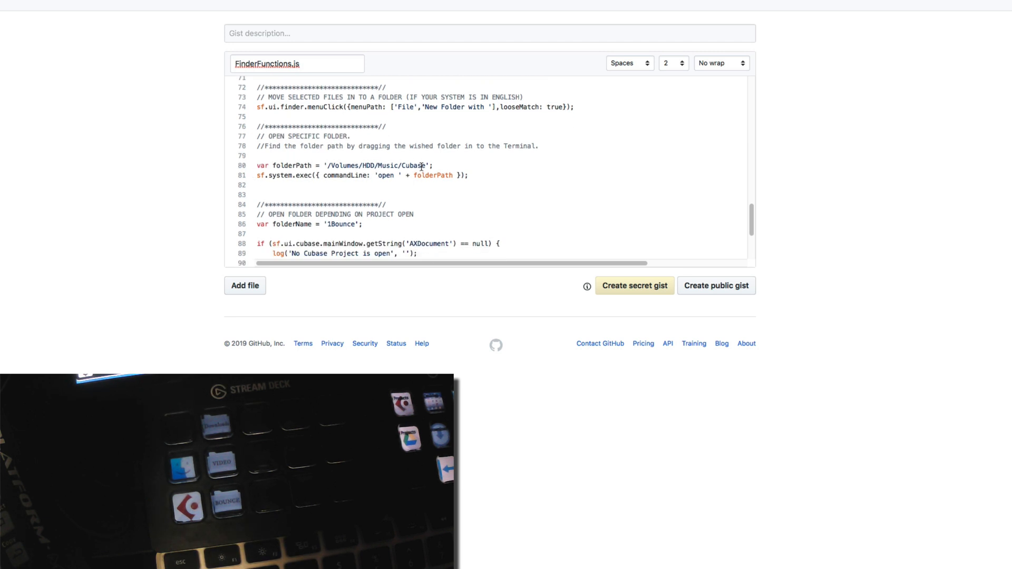
left_click_drag(425, 166, 323, 166)
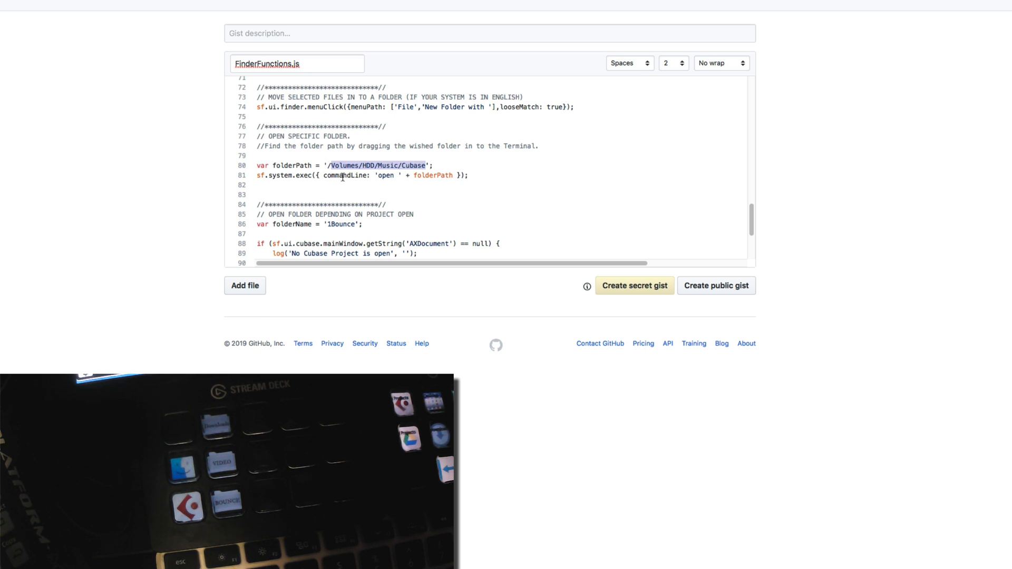
left_click(395, 194)
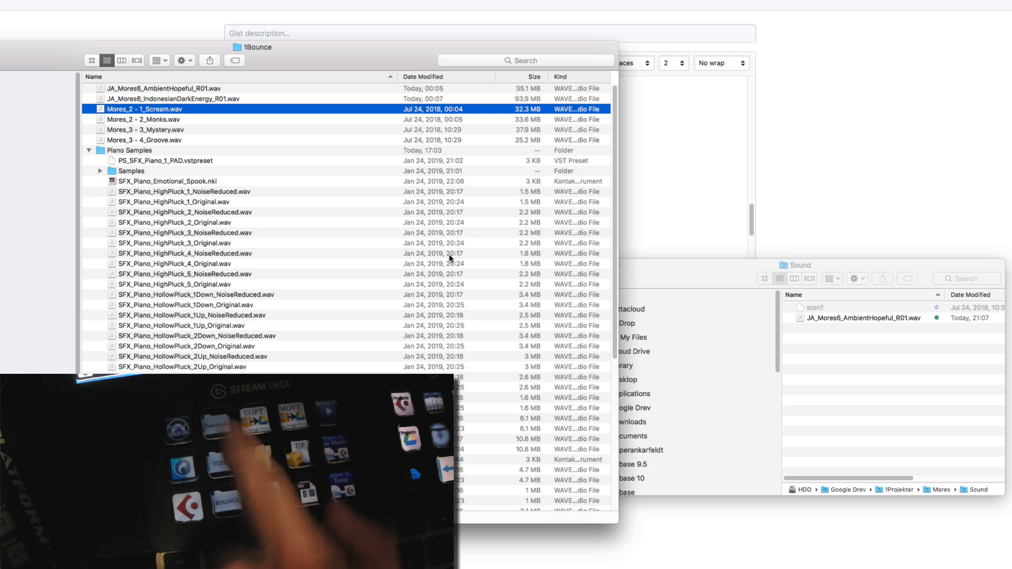
Step: Open the Downloads folder in Finder and check it against the script's OPEN SPECIFIC FOLDER section
key("alt+super+l")
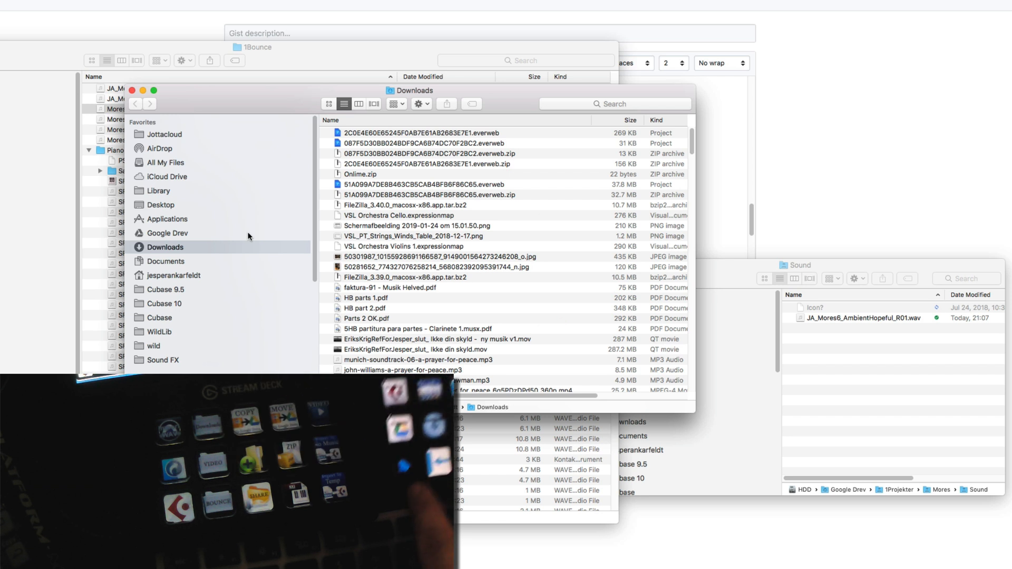
key("super+Tab")
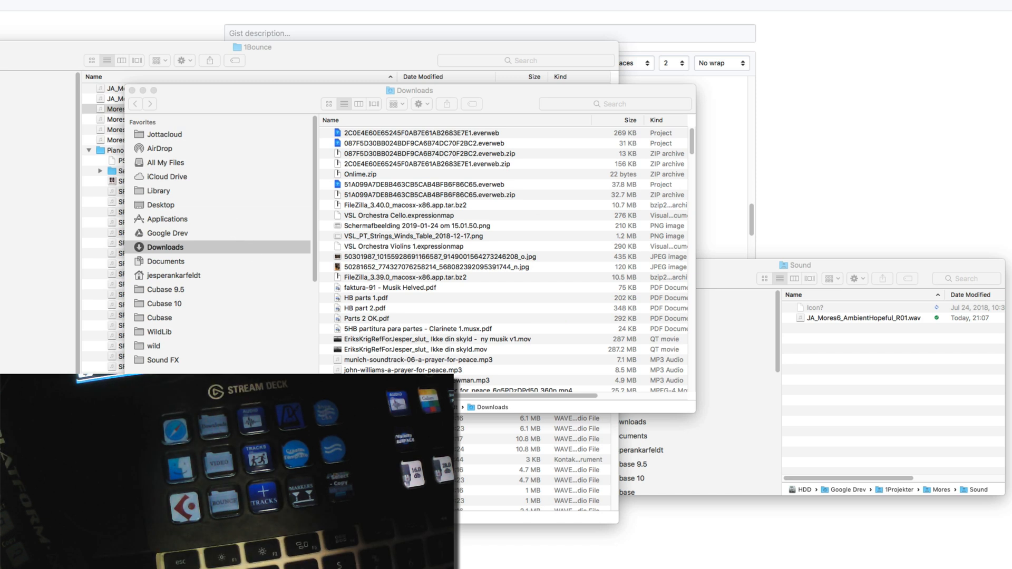
key("super+Tab")
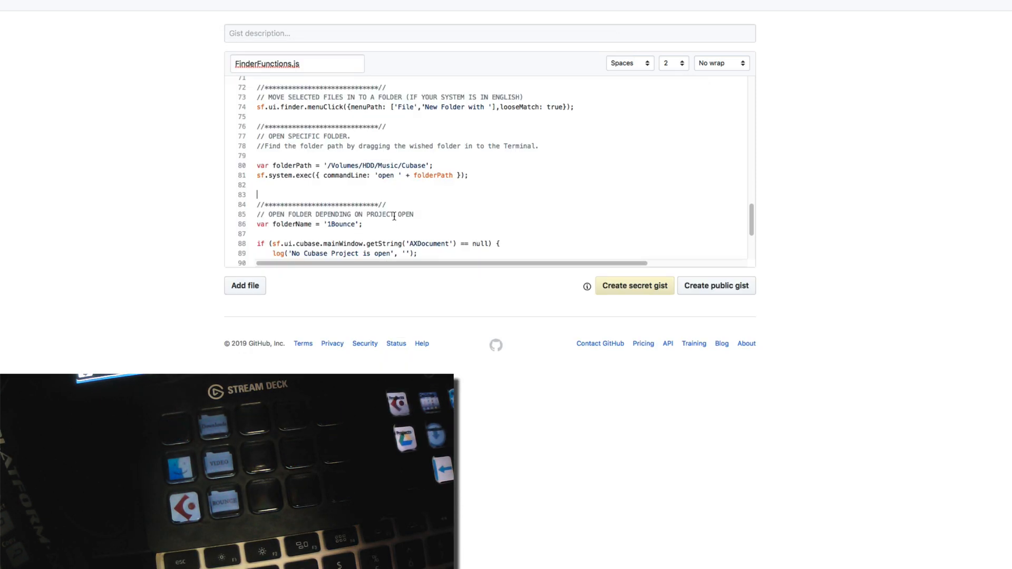
key("super+Tab")
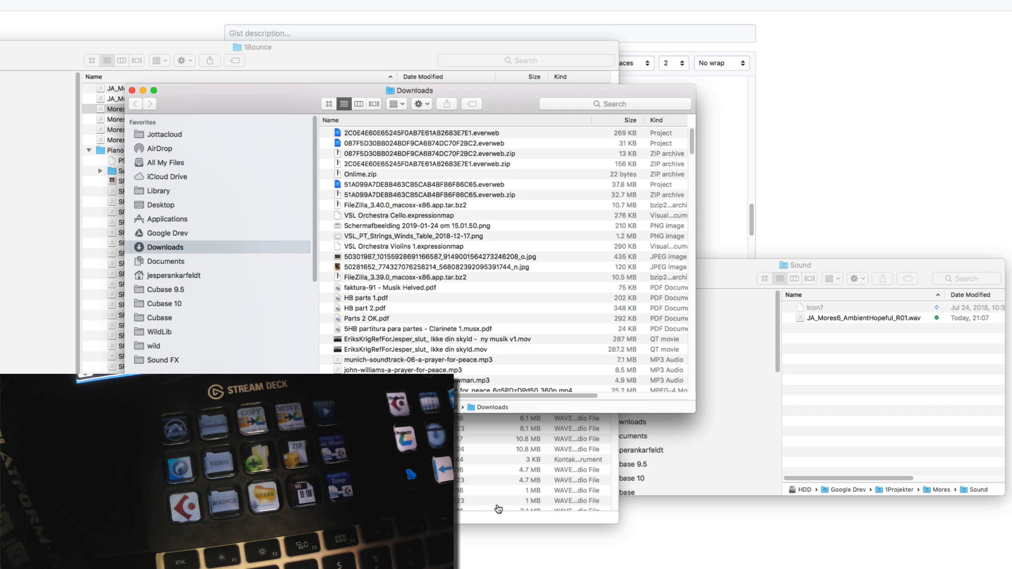
Step: Switch to Terminal, insert the path of the first .everweb file from Downloads at the prompt, and select that path
key("super+Tab")
key("Return")
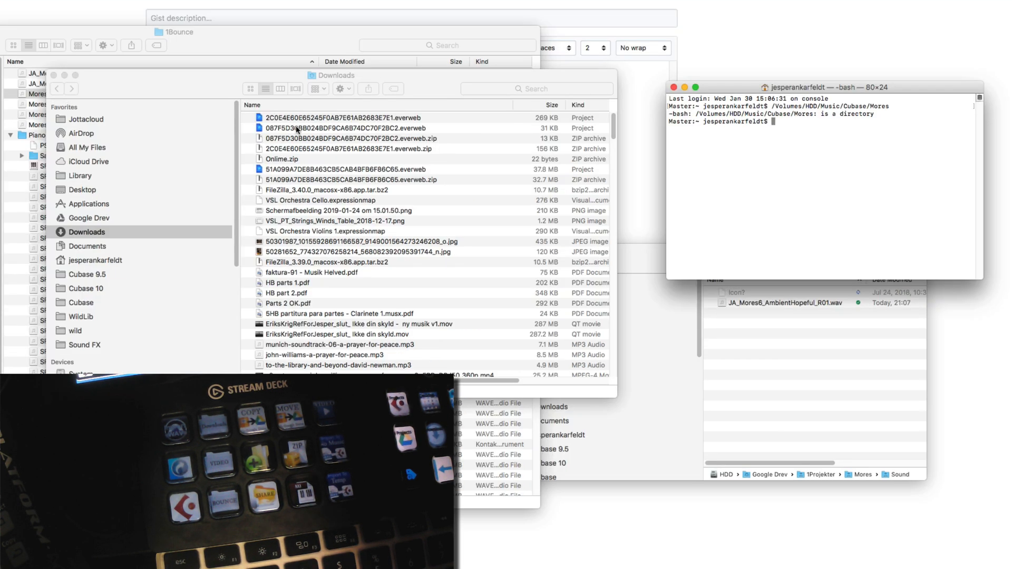
left_click_drag(305, 115, 831, 180)
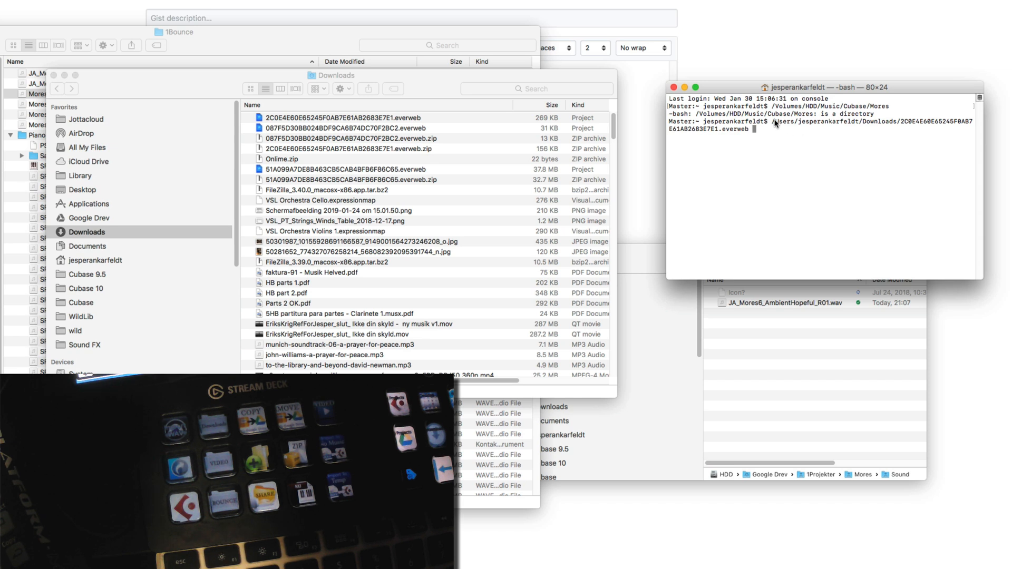
mouse_move(774, 124)
left_mouse_down()
mouse_move(783, 140)
mouse_move(777, 124)
mouse_move(763, 130)
left_mouse_up()
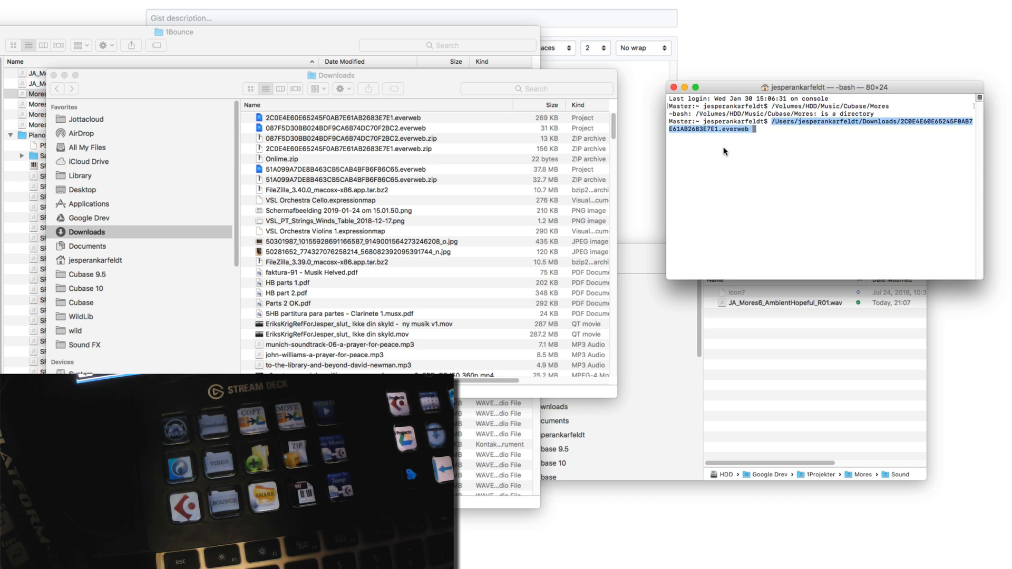
Step: Show the 1Bounce Finder window in columns, add the 1Bounce folder's path to the Terminal prompt, and select that path
left_click(42, 136)
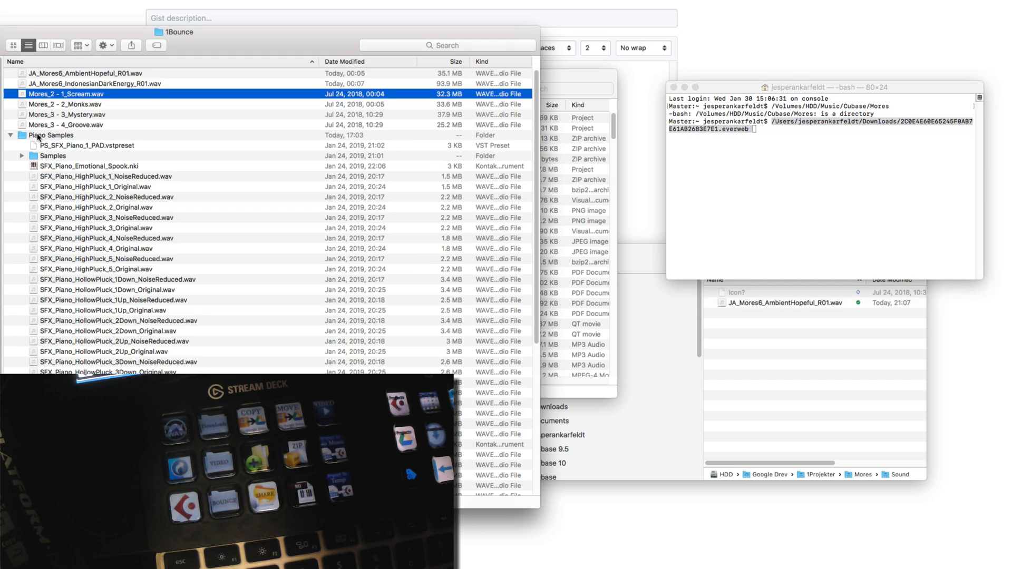
left_click(44, 47)
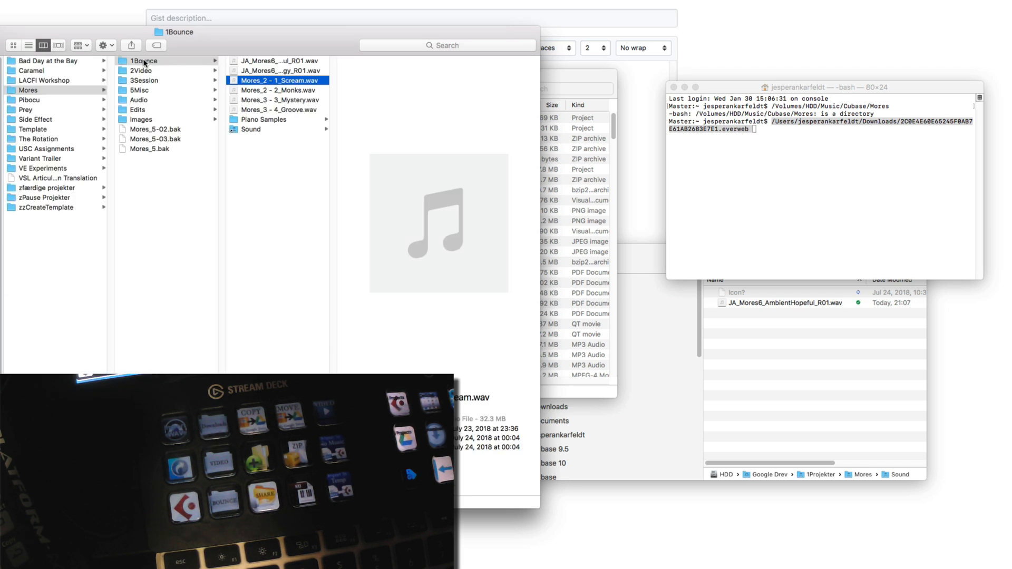
left_click_drag(144, 63, 745, 170)
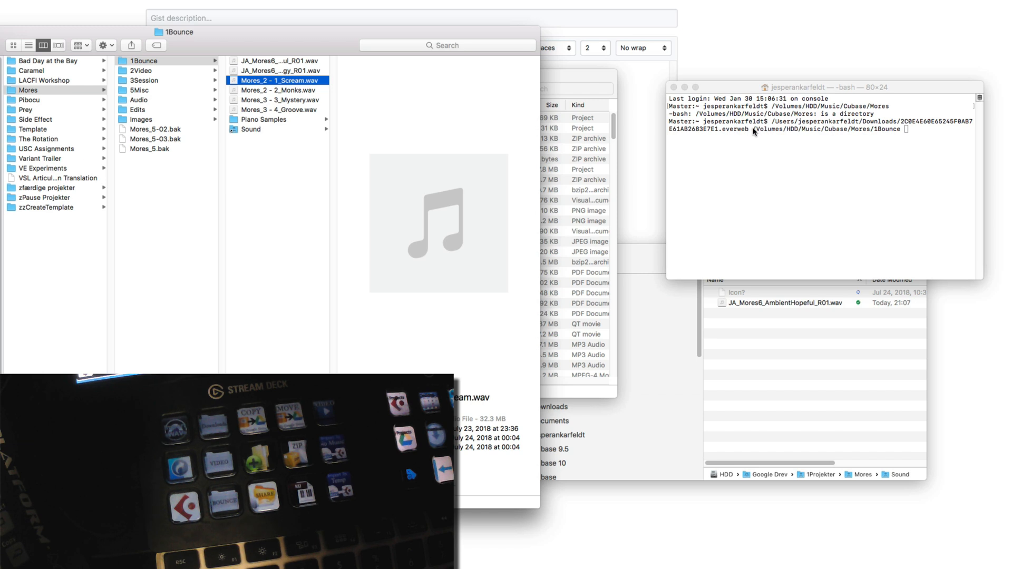
left_click(889, 129)
left_click_drag(900, 131, 752, 130)
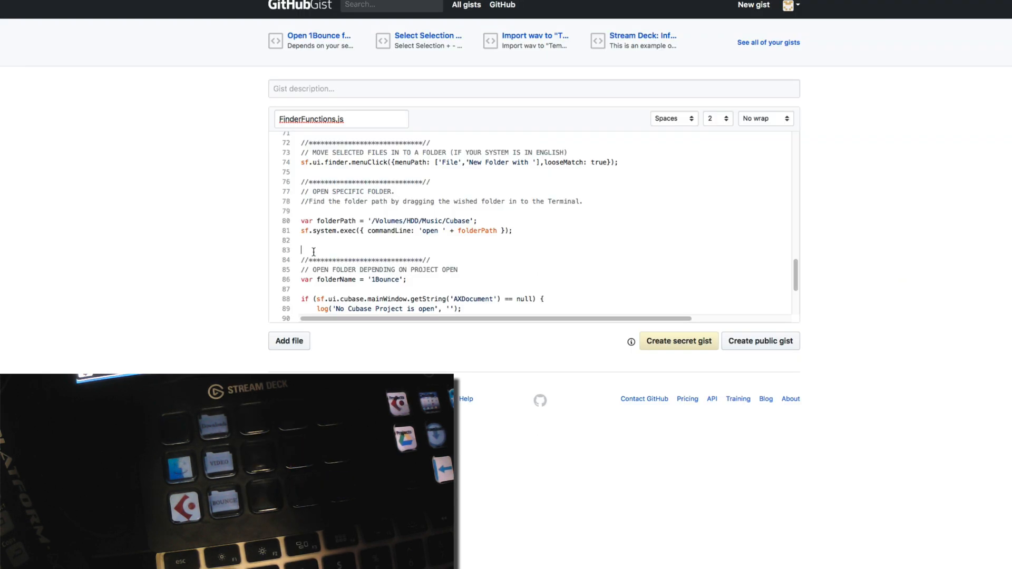
Step: Return to the gist and examine the Google Drive Sound destination in the .zip branch's mv command on line 55
scroll(654, 230, "up", 10)
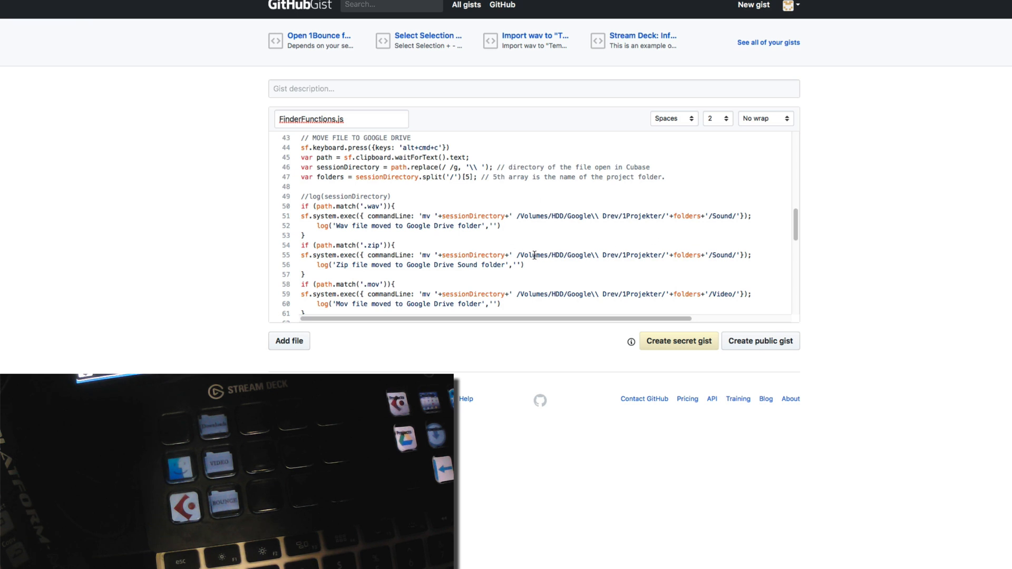
left_click_drag(516, 255, 755, 254)
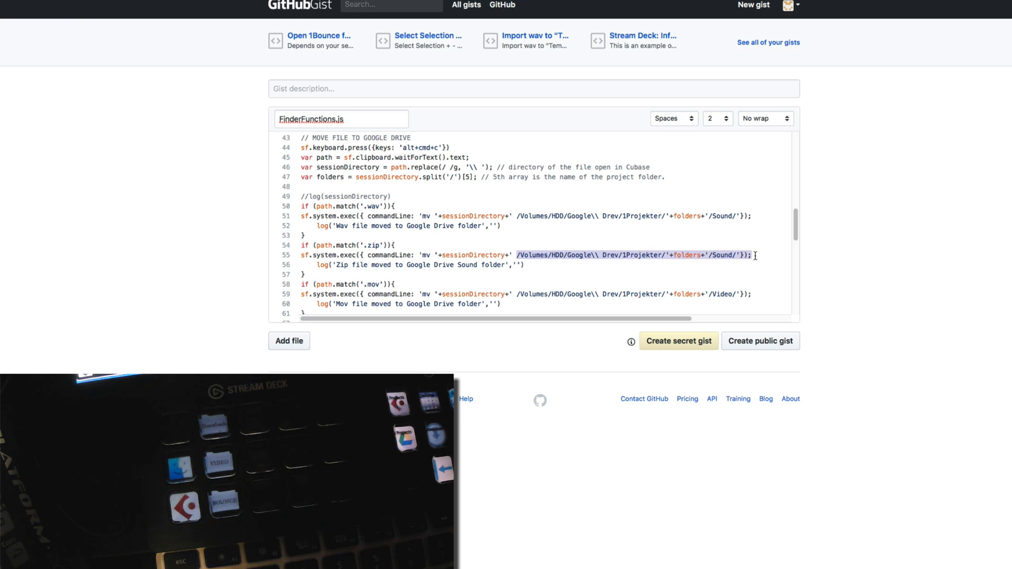
Step: Examine the escaped space in the Google Drive path on line 55 within the MOVE FILE TO GOOGLE DRIVE section
scroll(603, 254, "down", 10)
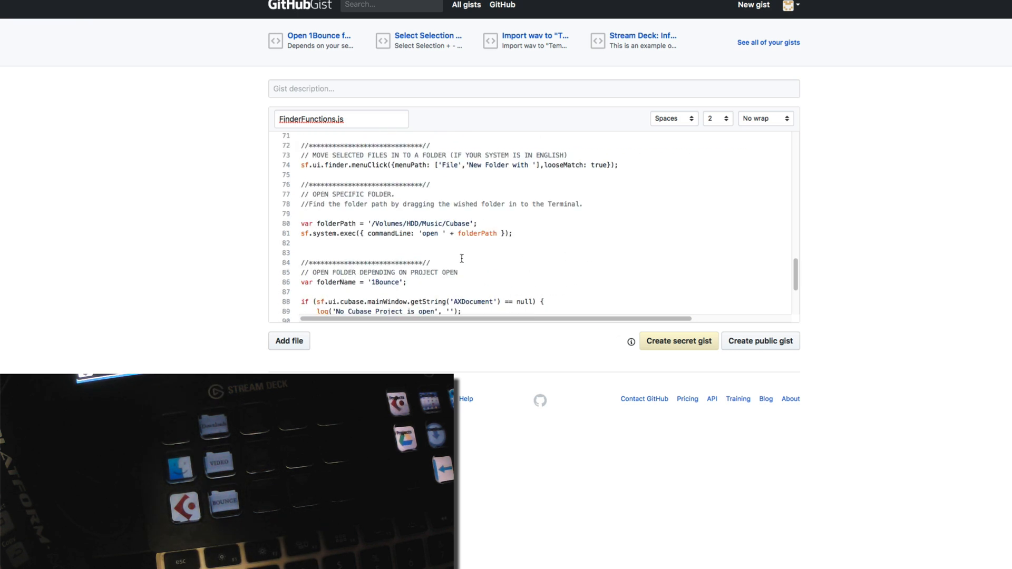
scroll(462, 258, "up", 1)
scroll(461, 259, "up", 4)
left_click(598, 196)
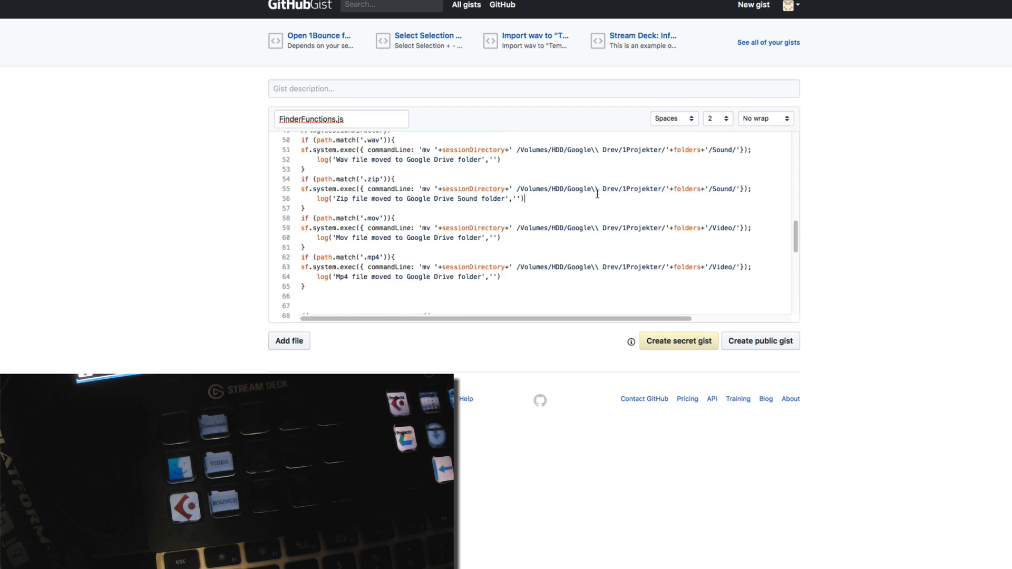
scroll(591, 189, "up", 3)
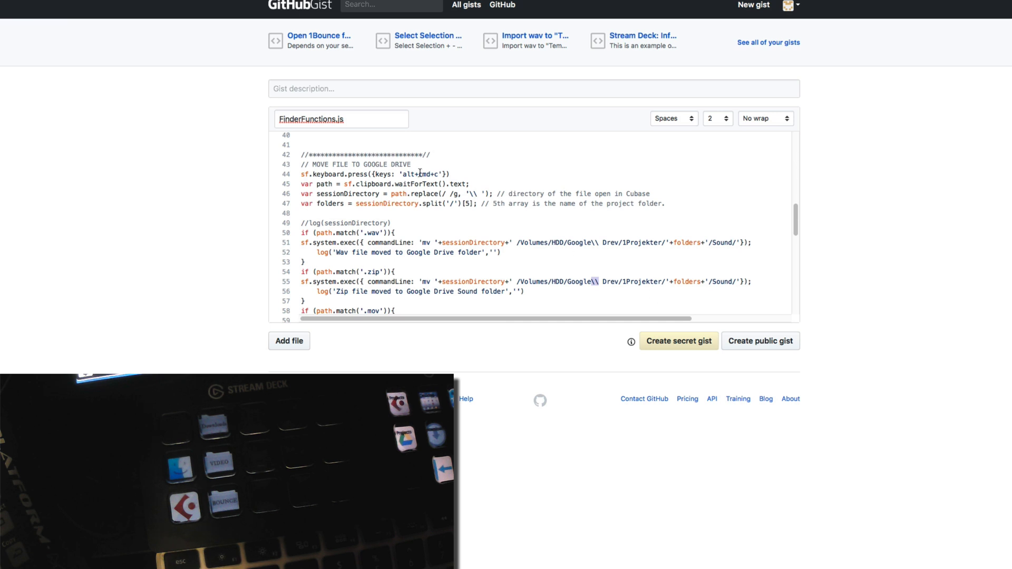
scroll(462, 181, "down", 2)
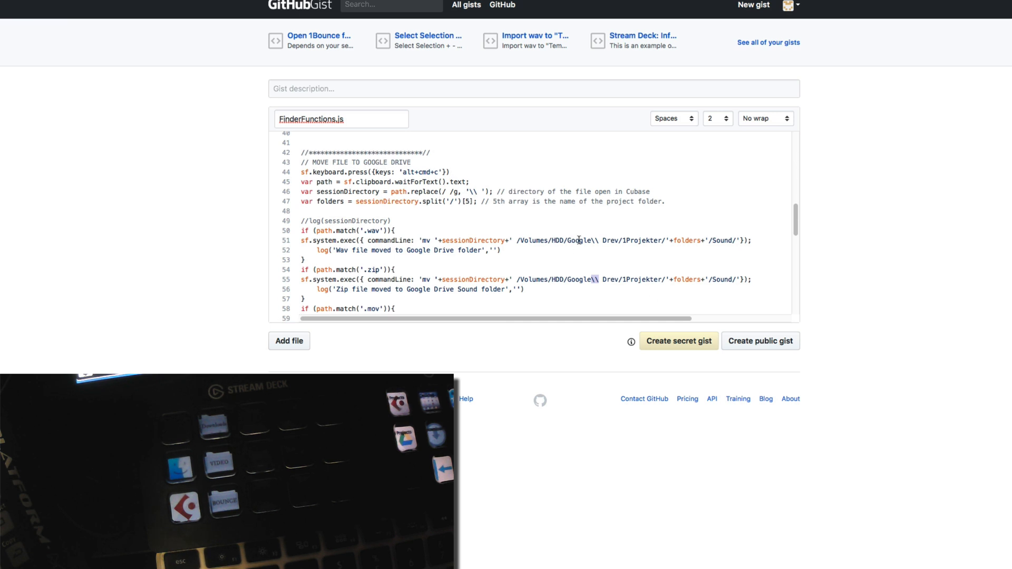
Step: Go to the OPEN FOLDER DEPENDING ON PROJECT OPEN section and highlight AXDocument in the line 88 condition
scroll(597, 223, "down", 4)
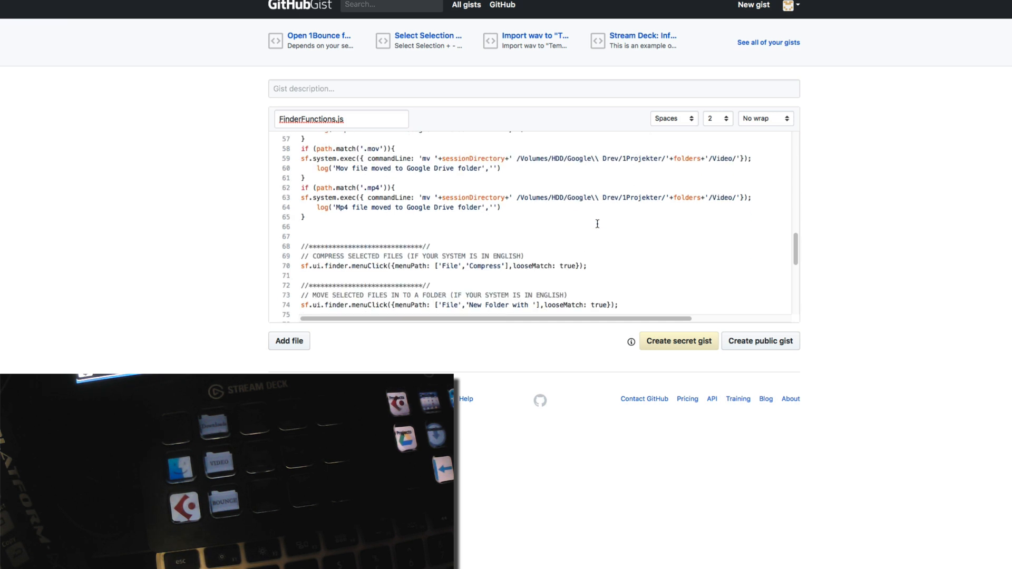
scroll(598, 222, "down", 7)
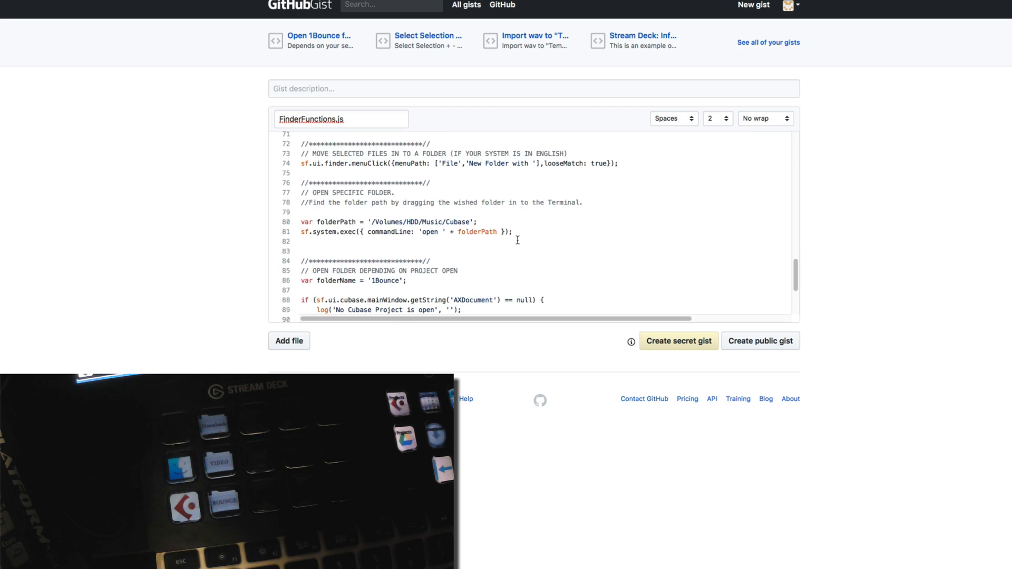
scroll(353, 205, "down", 2)
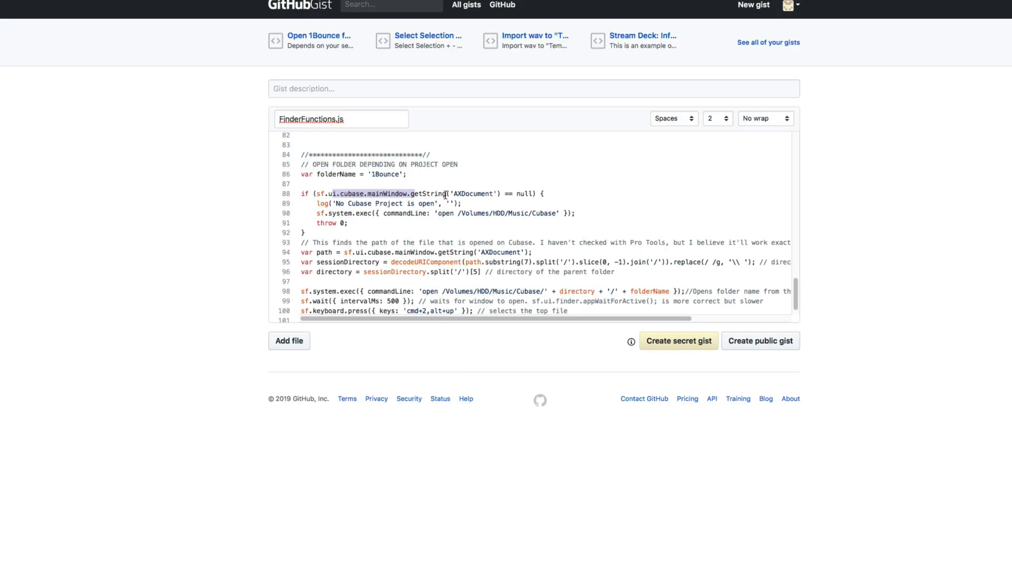
left_click(471, 194)
double_click(473, 194)
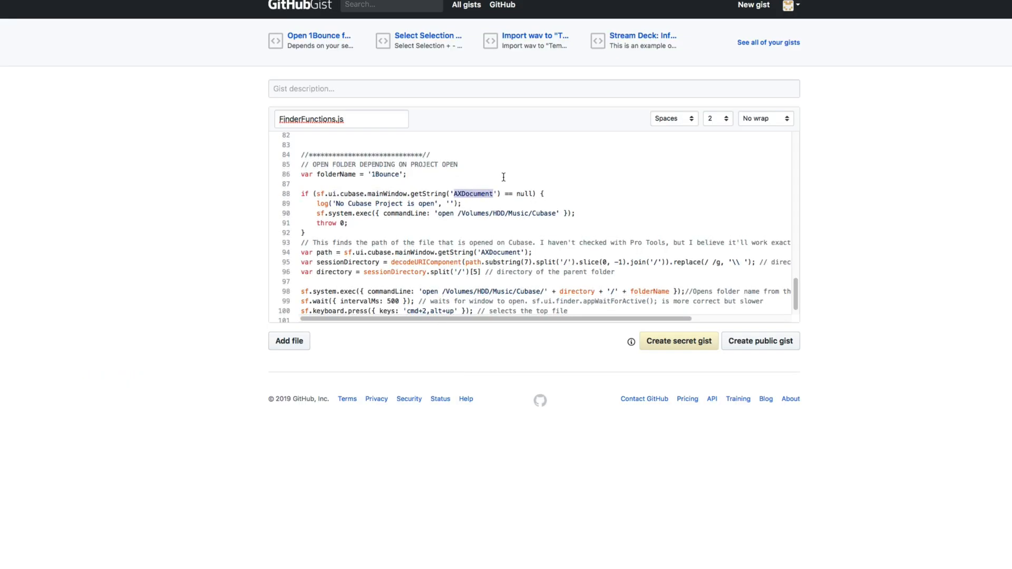
left_click(492, 198)
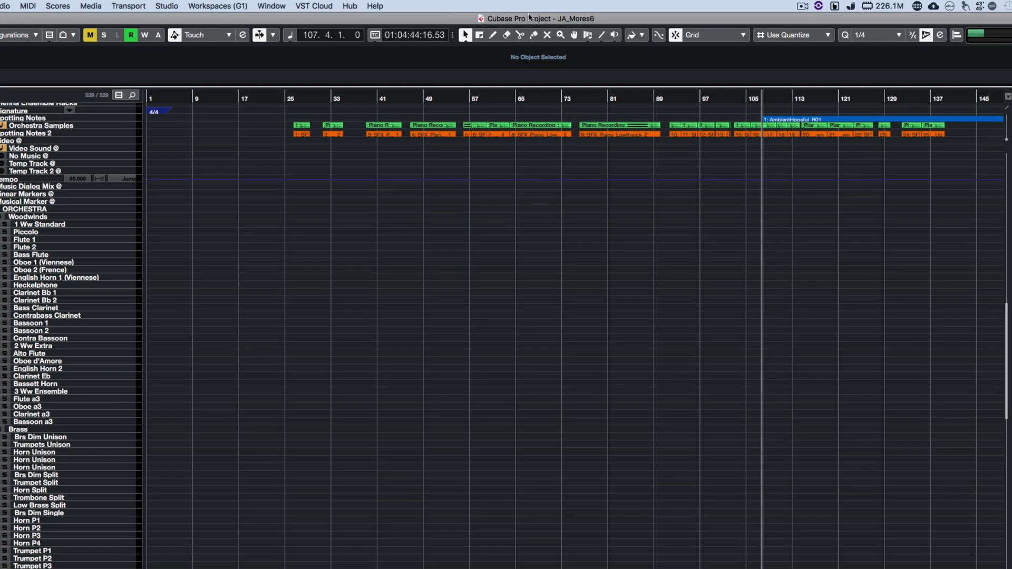
Step: Search for "inspe" in Spotlight from Cubase and launch UIElementInspector
key("super+space")
type("inspe")
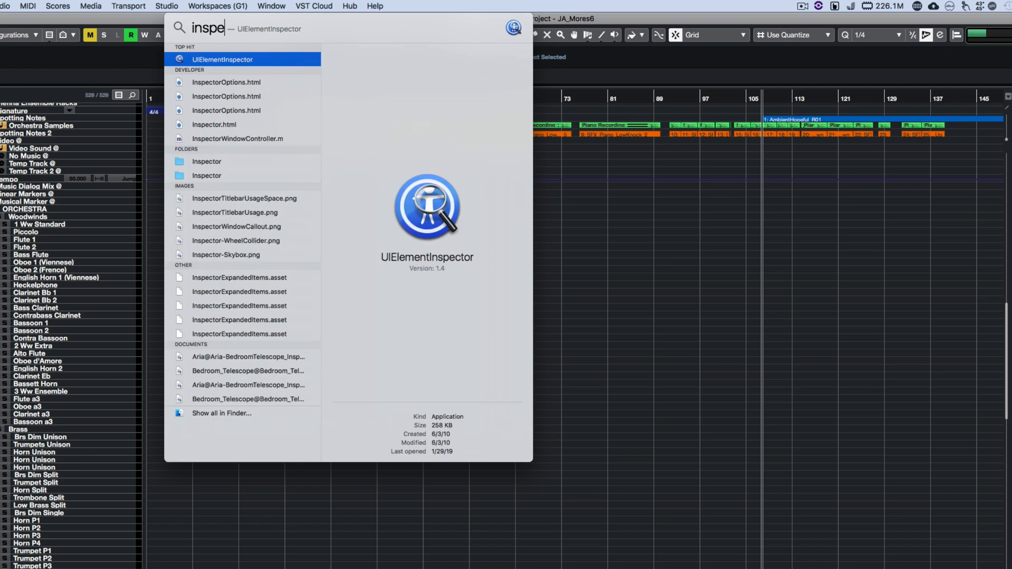
key("Return")
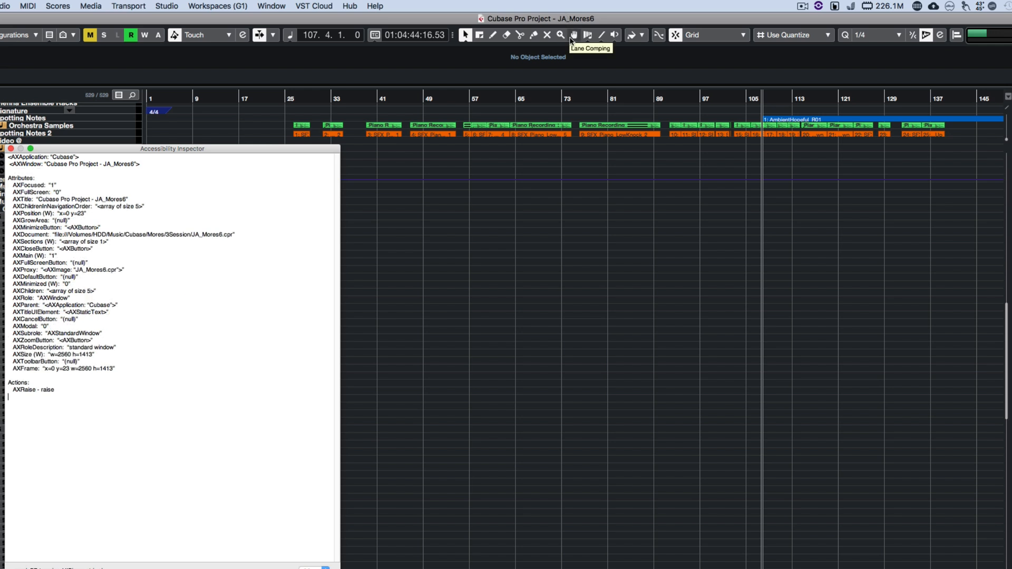
Step: Lock the inspector onto the Cubase project window and highlight the folder path in its AXDocument attribute
key("super+F7")
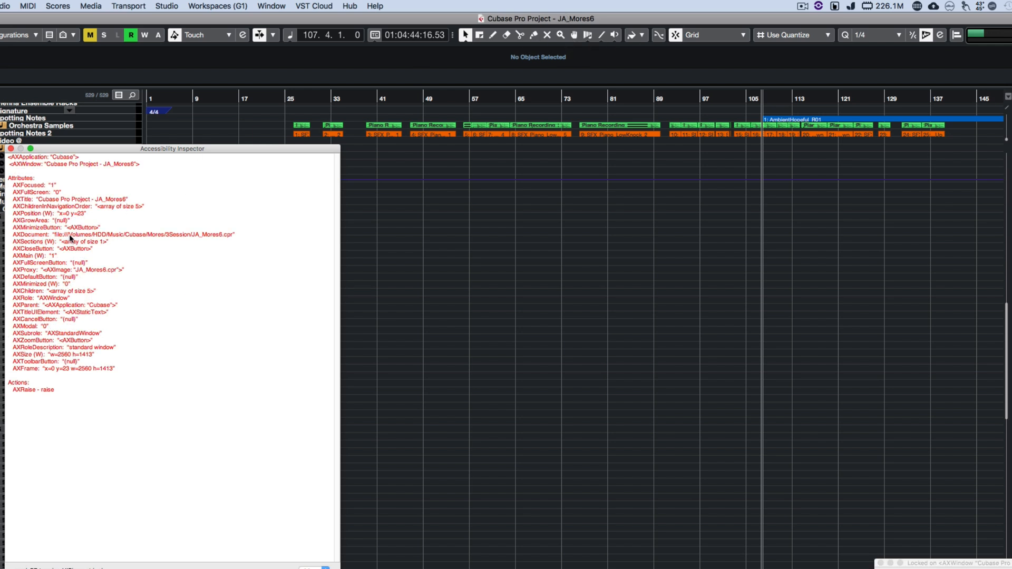
left_click_drag(72, 235, 199, 233)
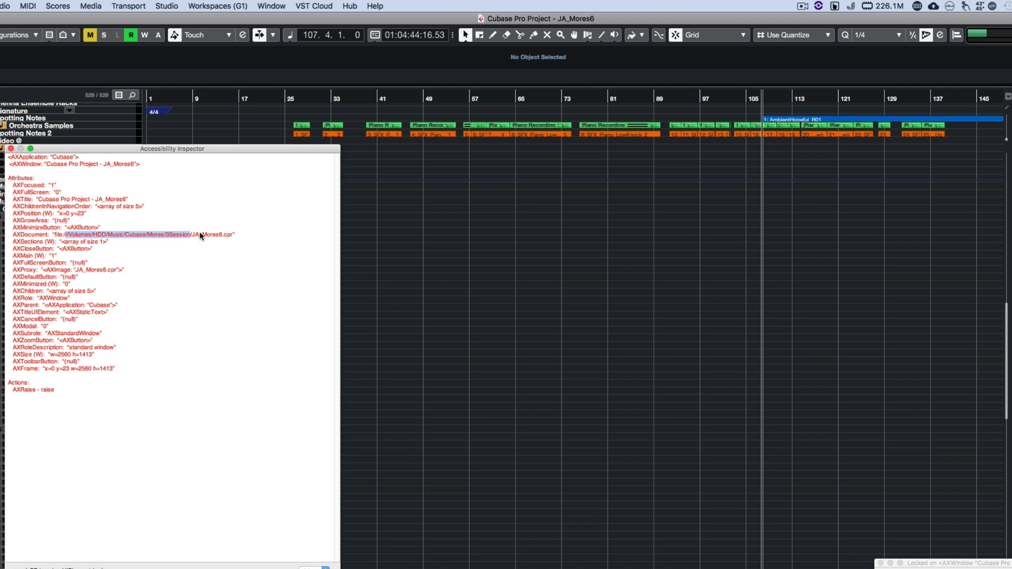
left_click(236, 233)
left_click(535, 258)
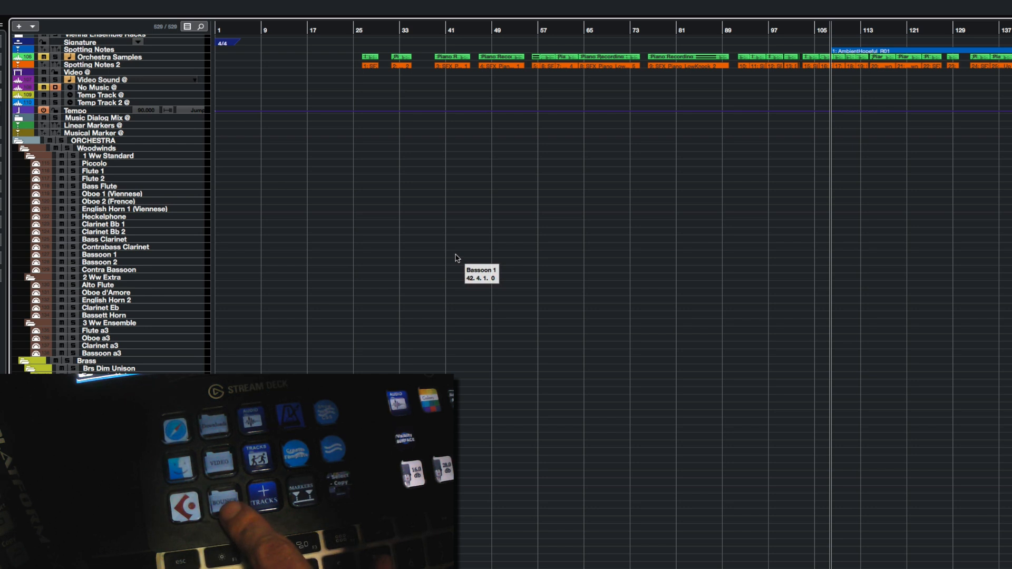
Step: Open the current project's 1Bounce and 2Video folders in Finder and move the 2Video window clear of the 1Bounce file list
key("super+Tab")
key("super+2")
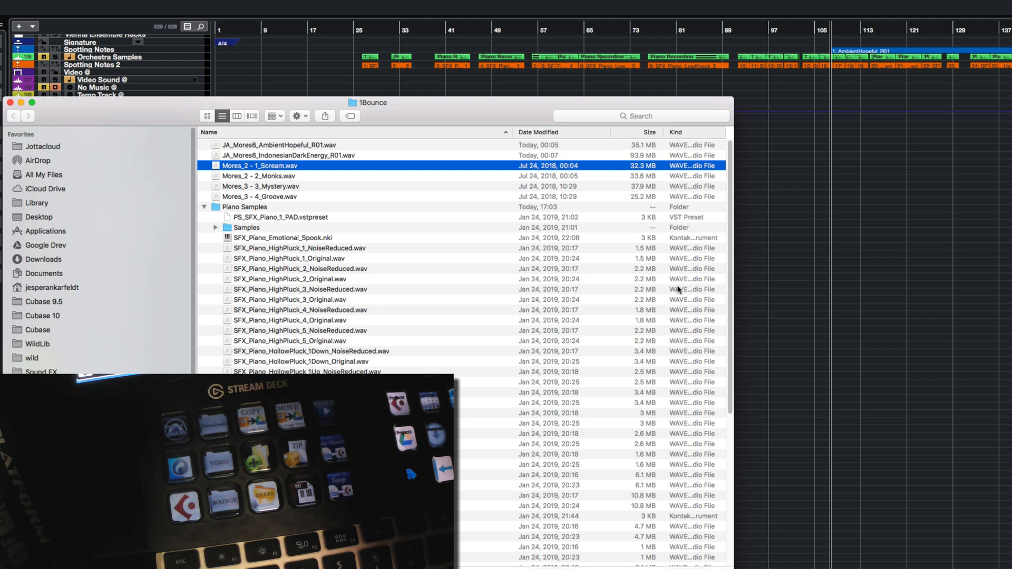
key("super+n")
left_click(326, 154)
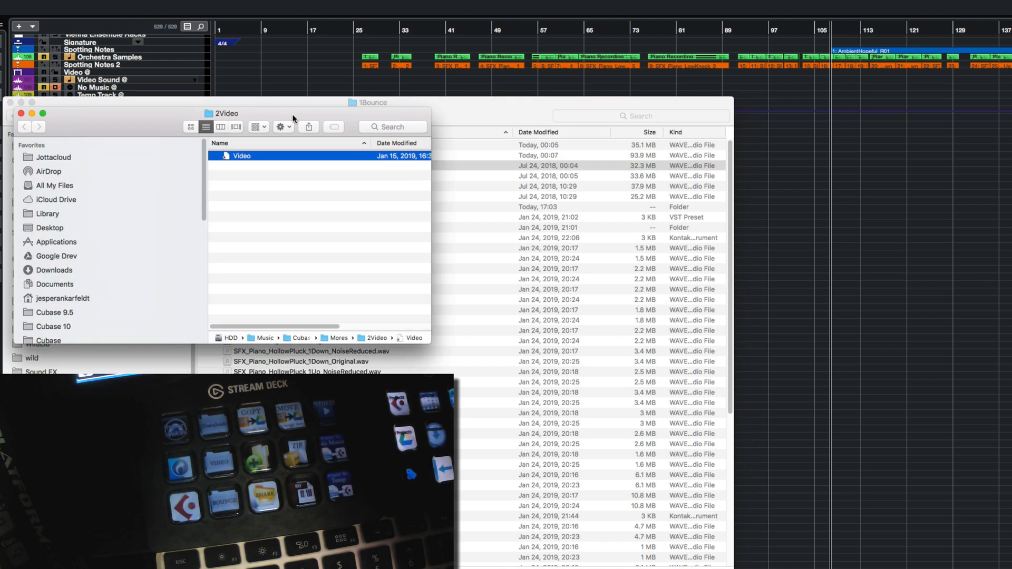
left_click_drag(294, 119, 680, 165)
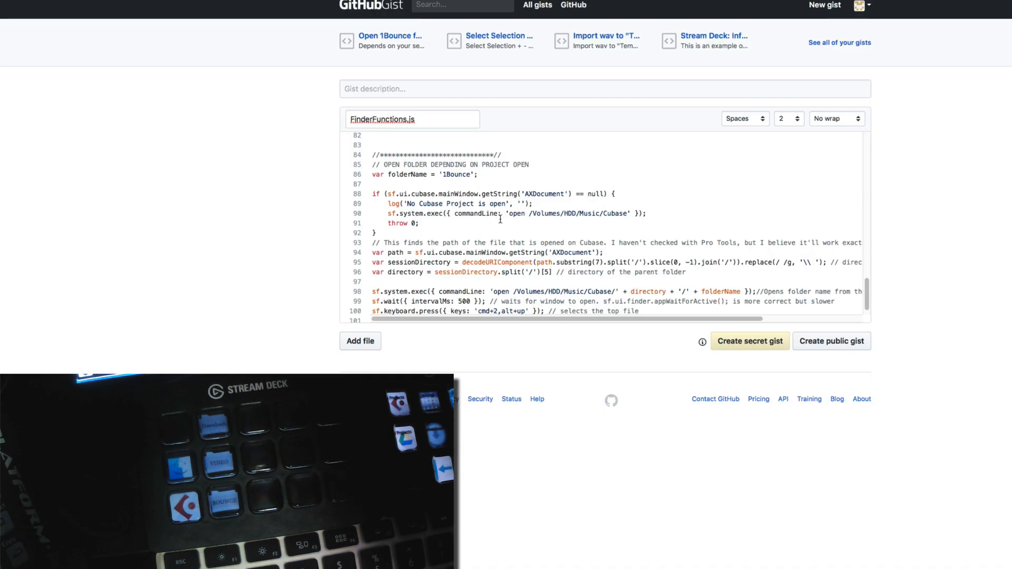
Step: Return to the gist and highlight the No Cubase Project log on line 89 and the Cubase folder open command on line 90
scroll(500, 218, "down", 1)
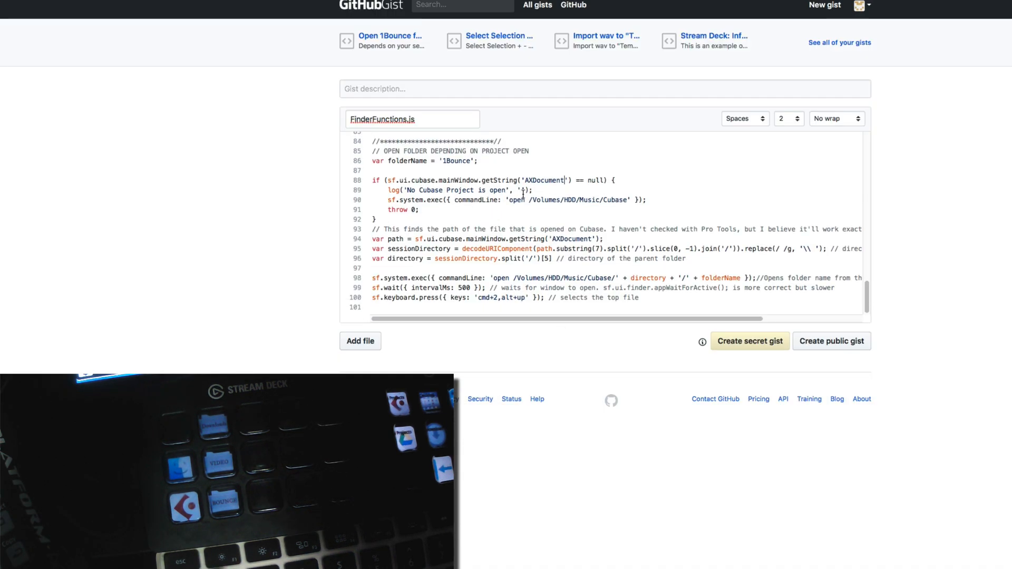
left_click_drag(534, 190, 388, 194)
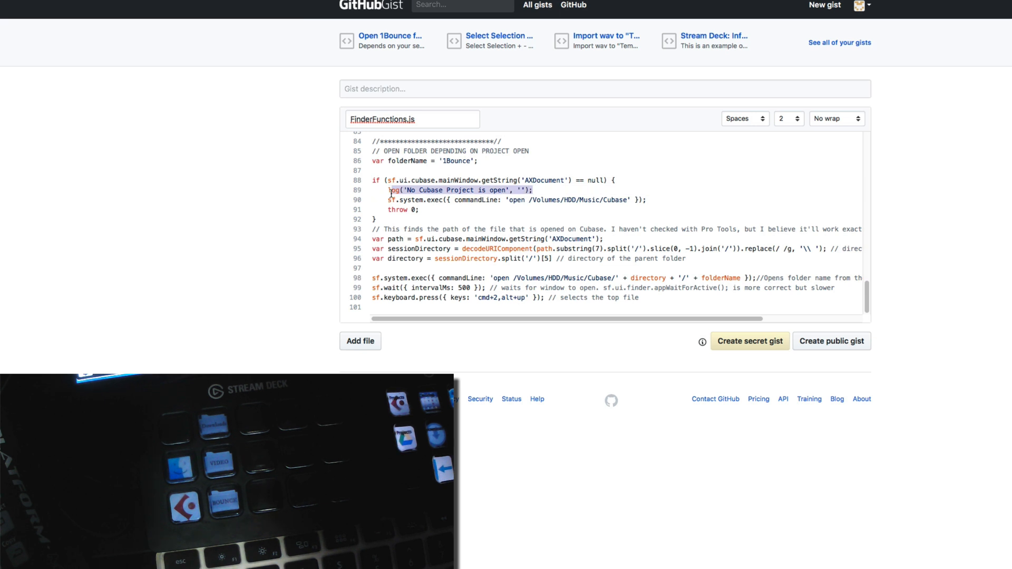
left_click(493, 210)
left_click_drag(479, 201, 397, 202)
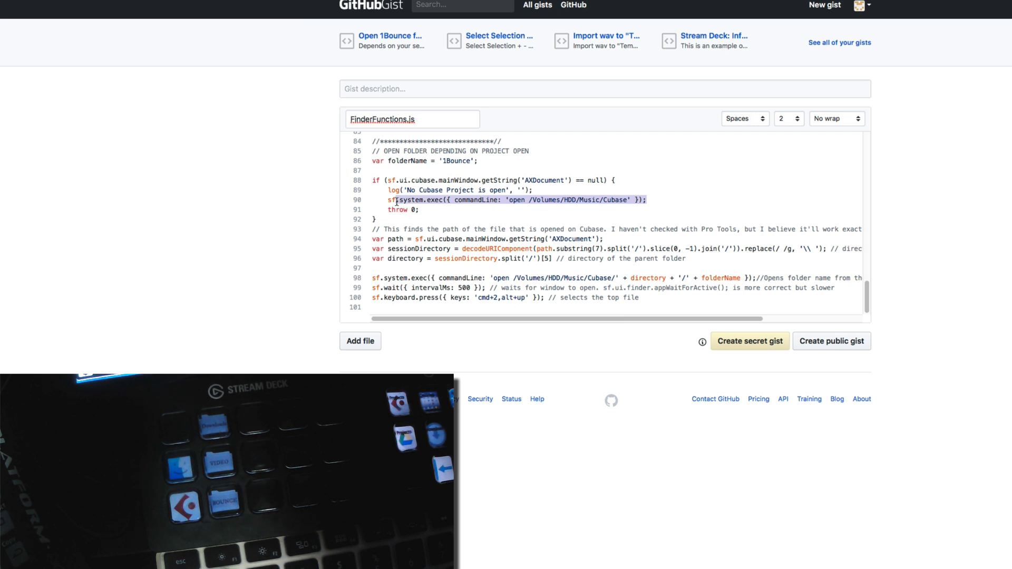
left_click(571, 228)
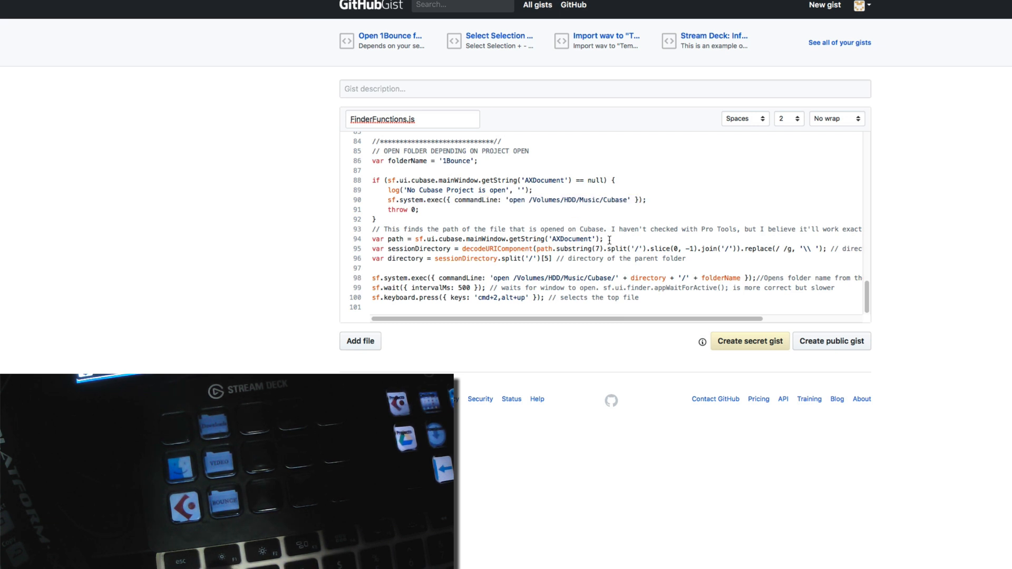
Step: Examine how lines 94 to 96 define path, sessionDirectory and directory, highlighting the AXDocument call and sessionDirectory
left_click_drag(415, 239, 607, 240)
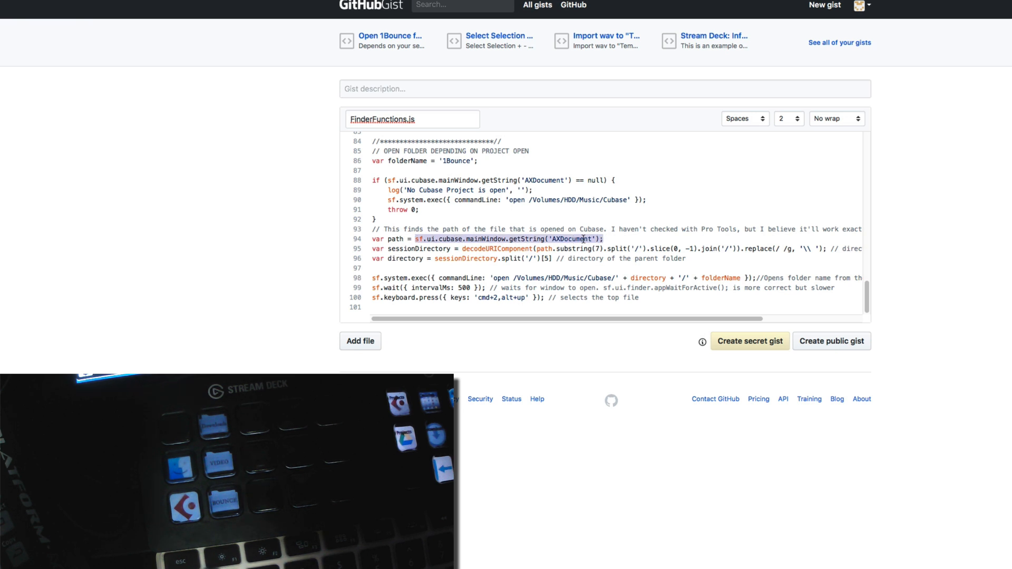
left_click(560, 238)
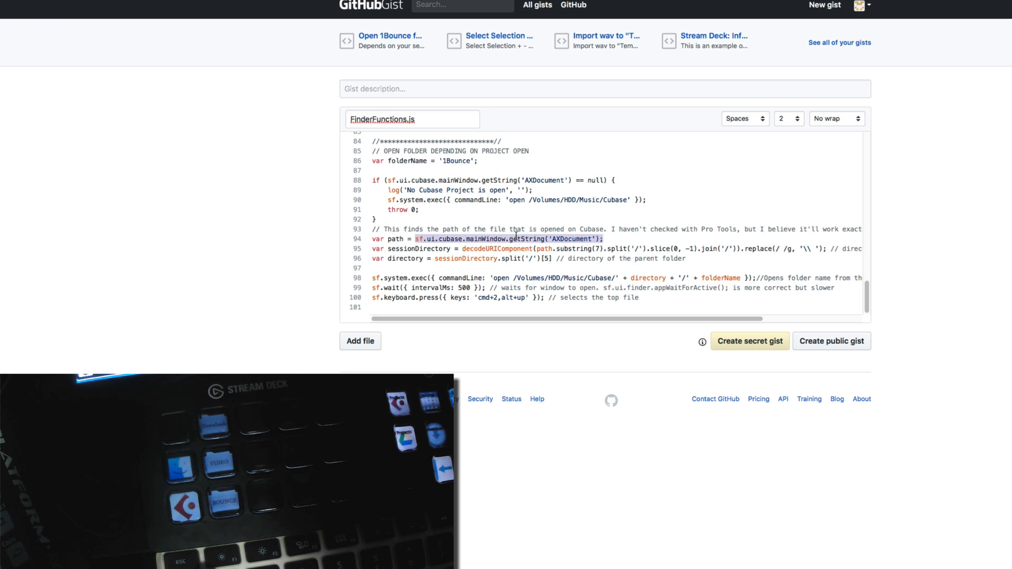
left_click(516, 238)
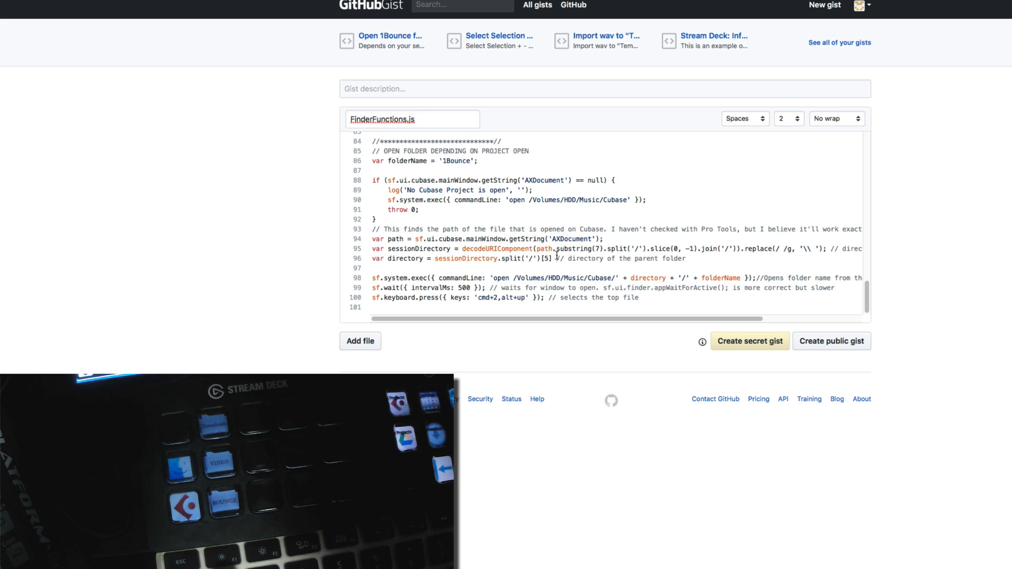
scroll(527, 253, "right", 5)
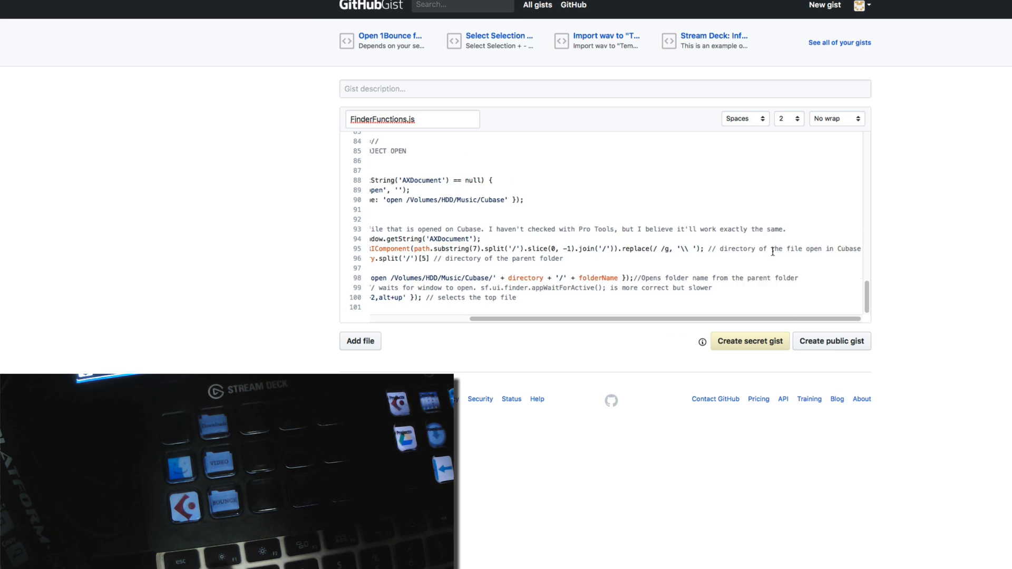
scroll(742, 257, "left", 5)
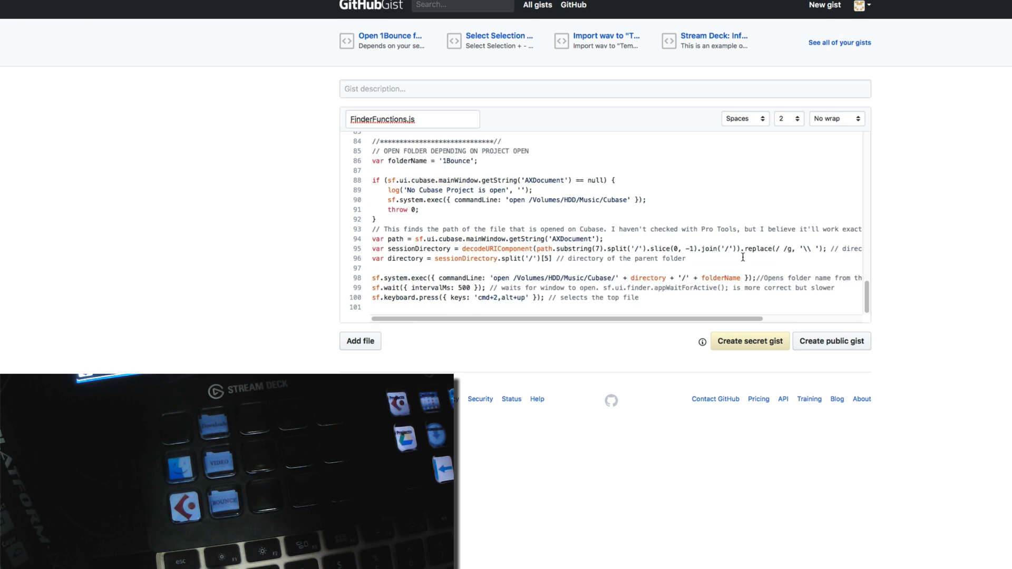
double_click(482, 260)
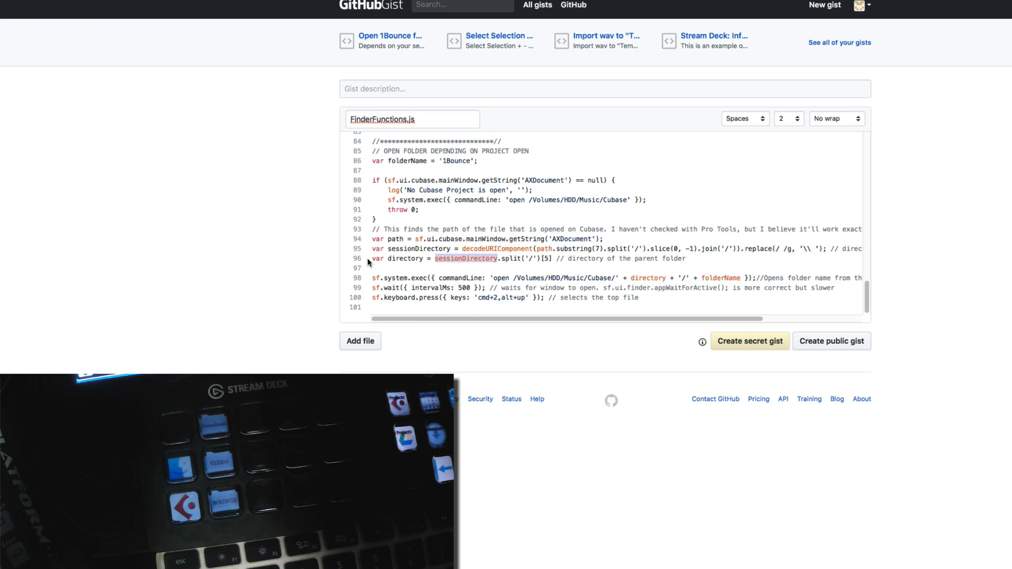
left_click(691, 261)
Step: Highlight open, directory and folderName on line 98, the folderName declaration on line 86, and the 500 ms wait on line 99
double_click(500, 278)
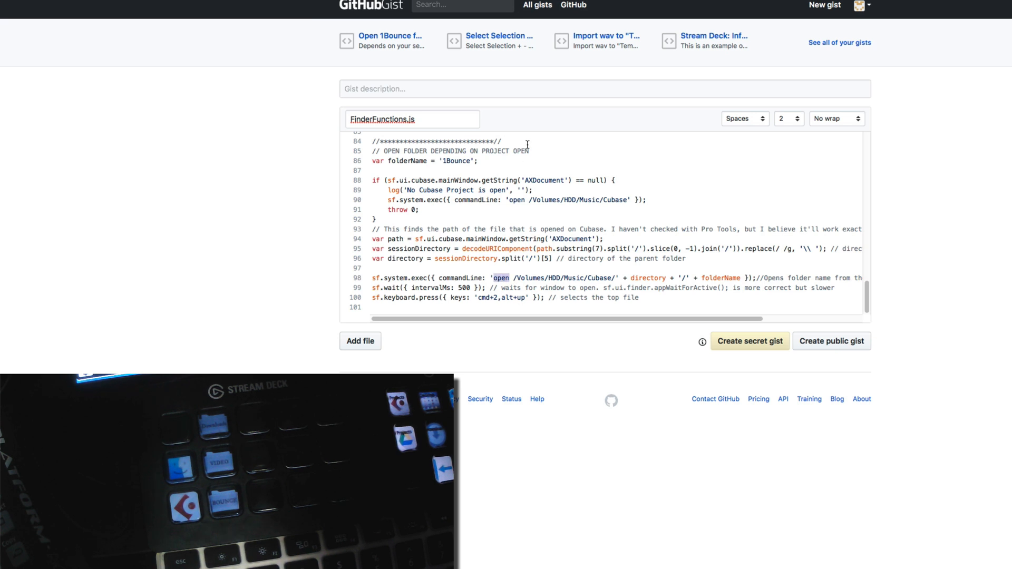
double_click(646, 278)
double_click(733, 278)
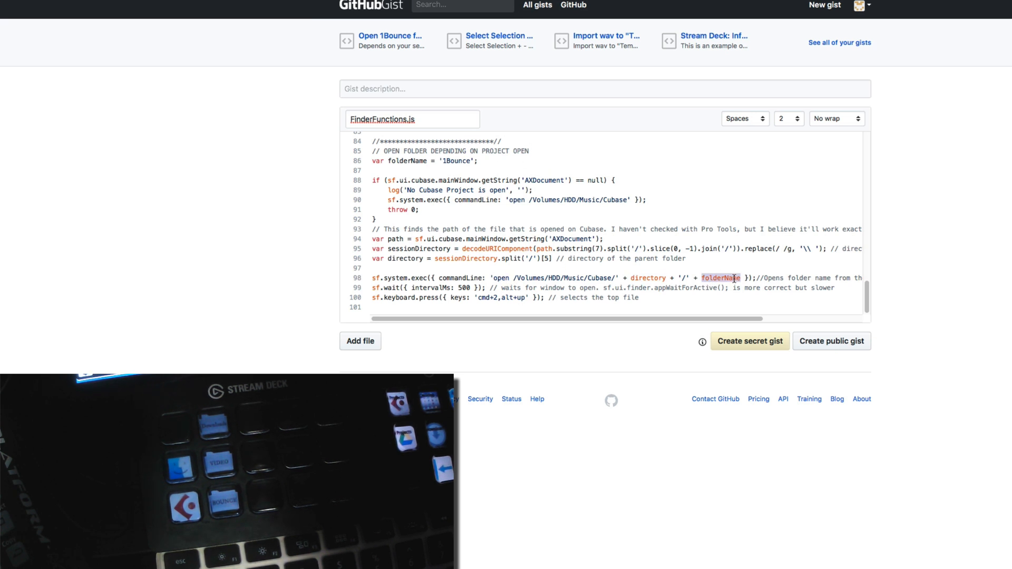
scroll(453, 272, "up", 3)
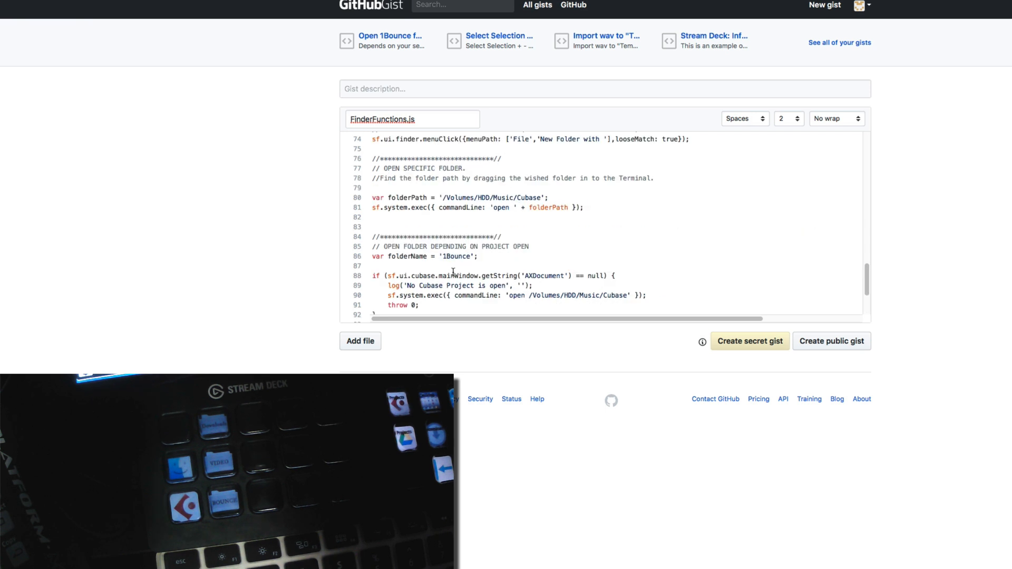
double_click(427, 255)
scroll(501, 256, "down", 3)
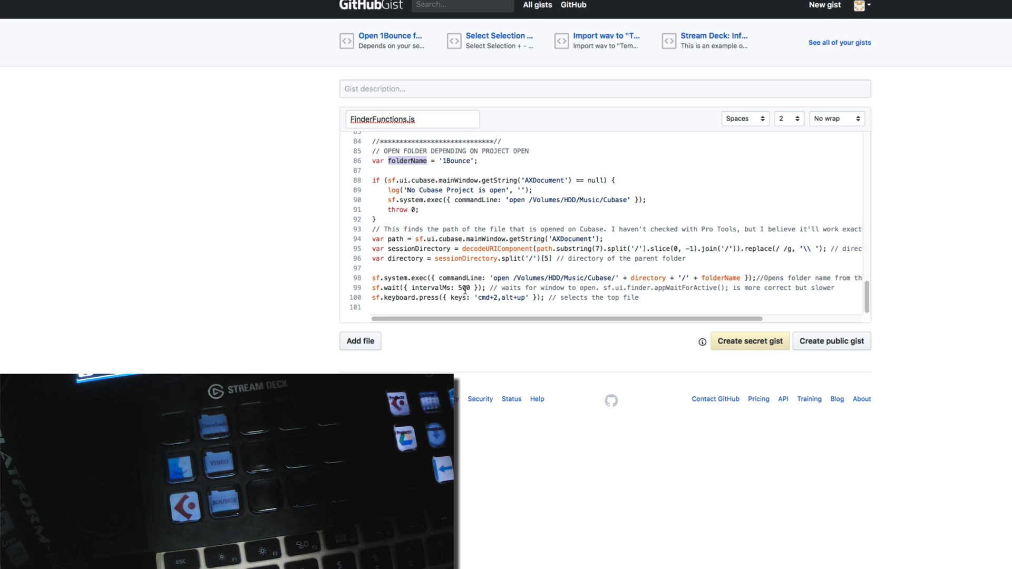
left_click_drag(390, 289, 479, 287)
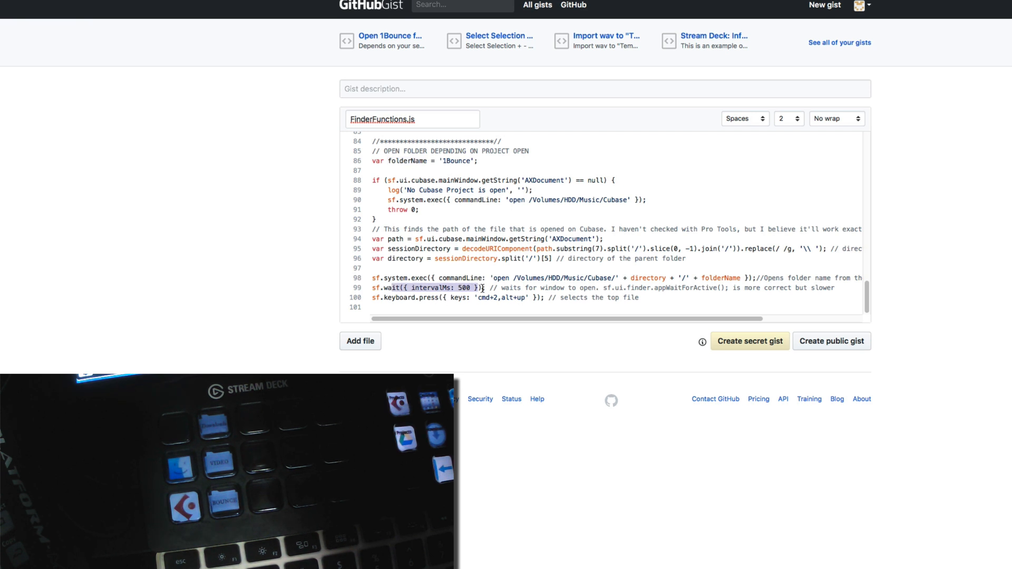
left_click(482, 289)
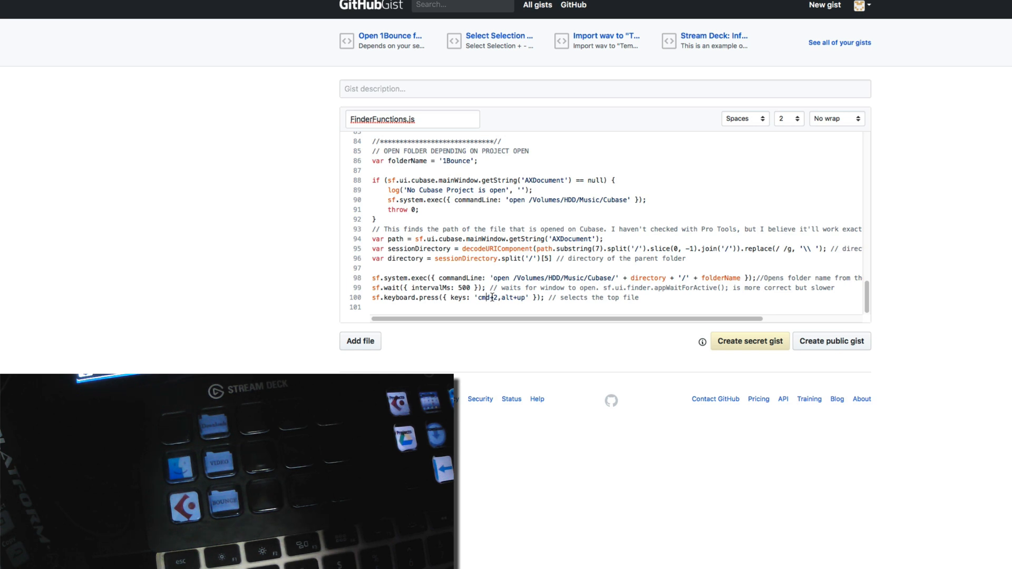
Step: Switch to Cubase and bring up the project's 1Bounce folder in Finder
key("super+Tab")
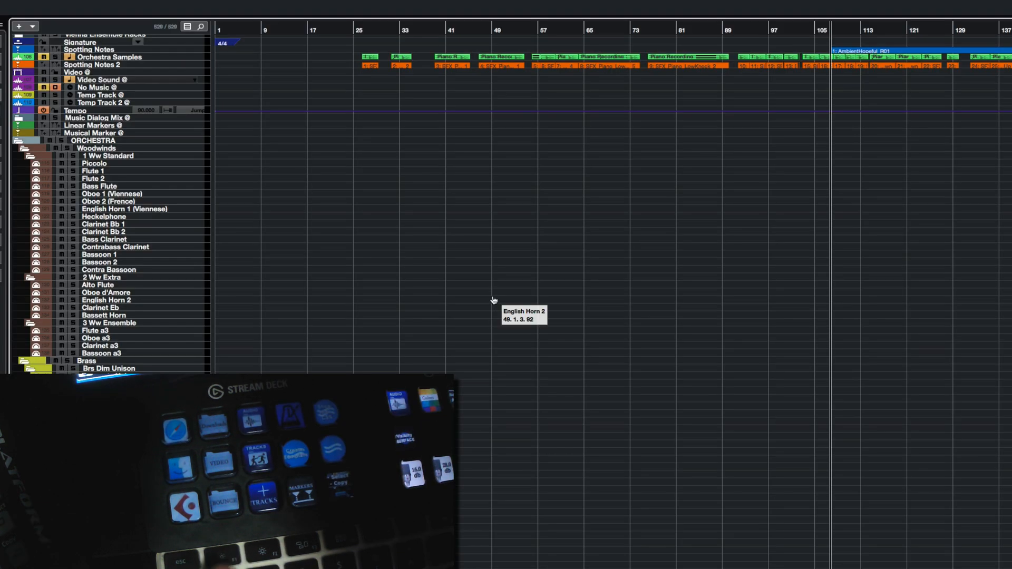
key("super+Tab")
left_click(352, 196)
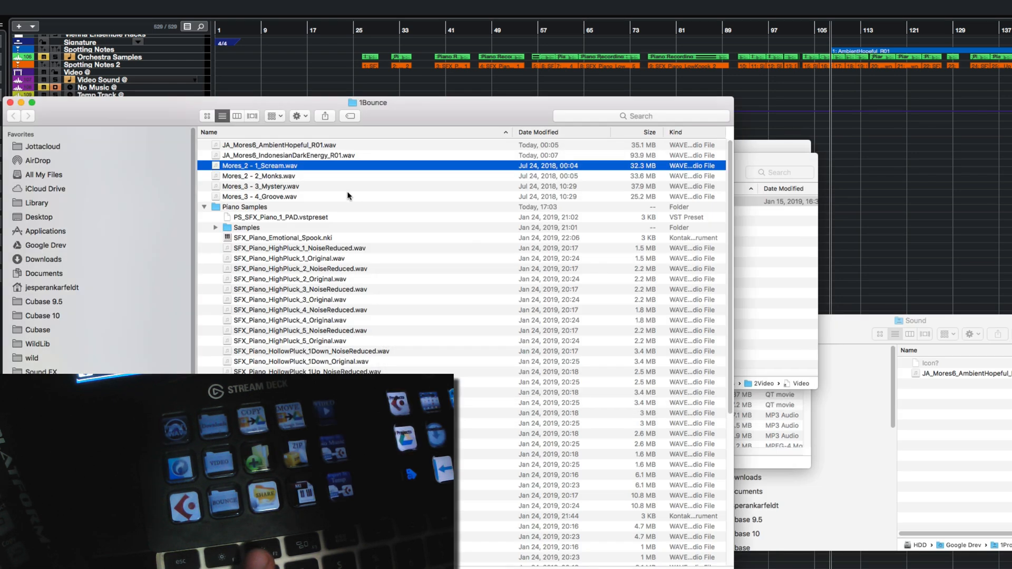
Step: Cycle the 1Bounce folder through icon, list, column and Cover Flow views, then return it to list view
key("super+1")
key("super+2")
key("super+3")
key("super+4")
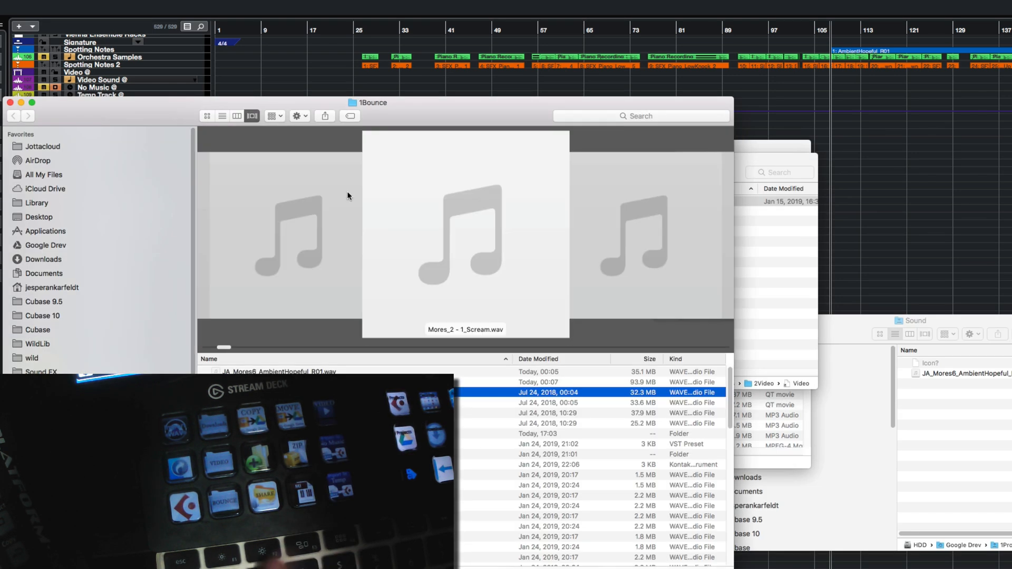
key("super+2")
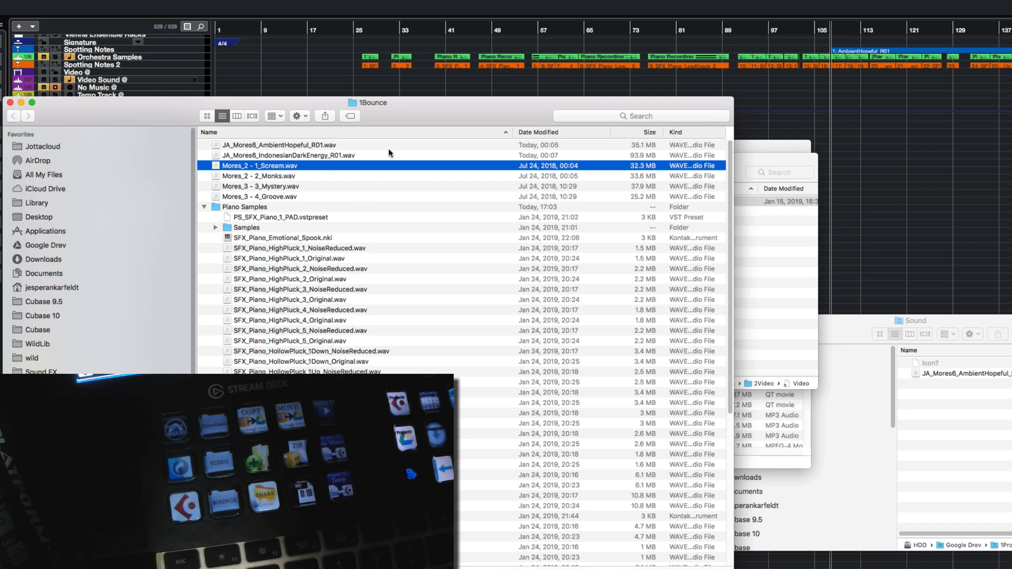
Step: Sort the 1Bounce files by date modified and reverse the order to oldest first
left_click(573, 133)
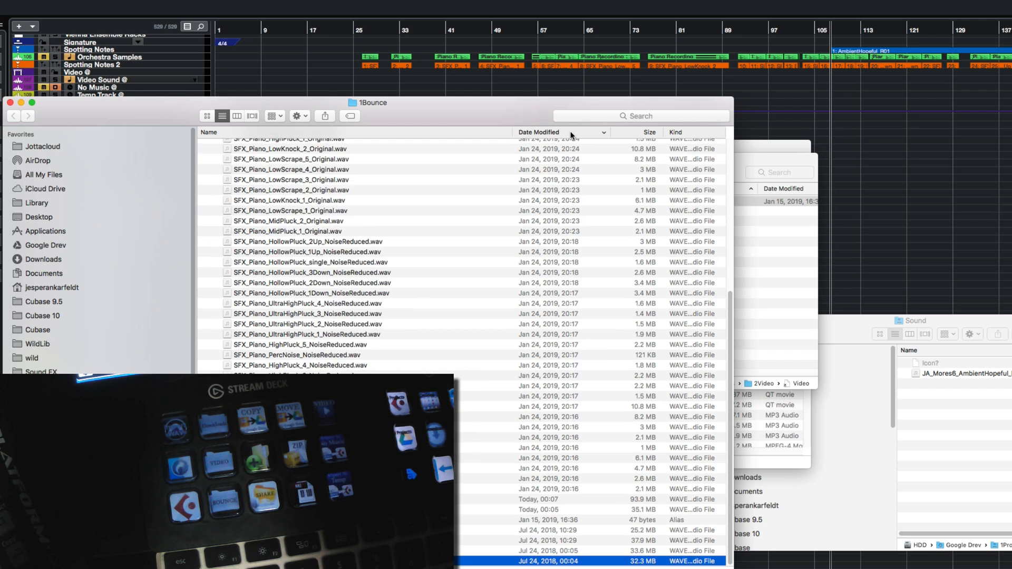
left_click(570, 133)
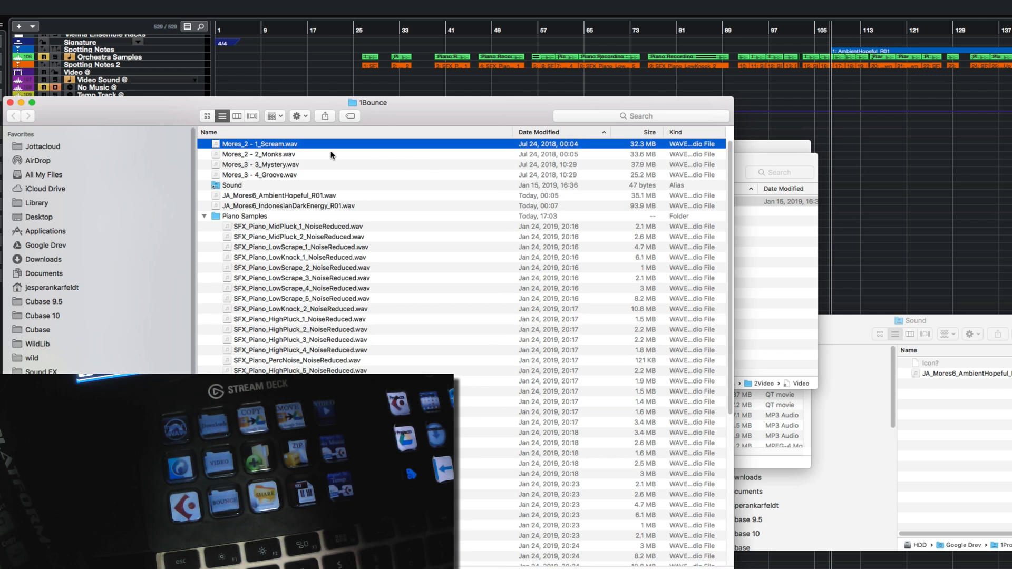
scroll(500, 197, "up", 1)
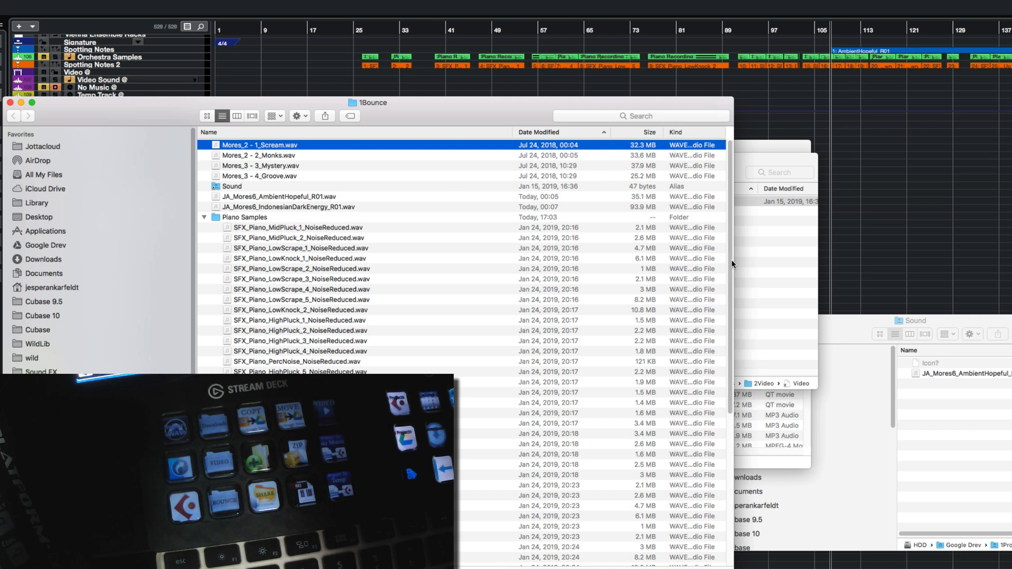
Step: Widen the 1Bounce window to fit a Date Added column and sort the files by it, newest first
left_click_drag(732, 259, 930, 258)
right_click(748, 132)
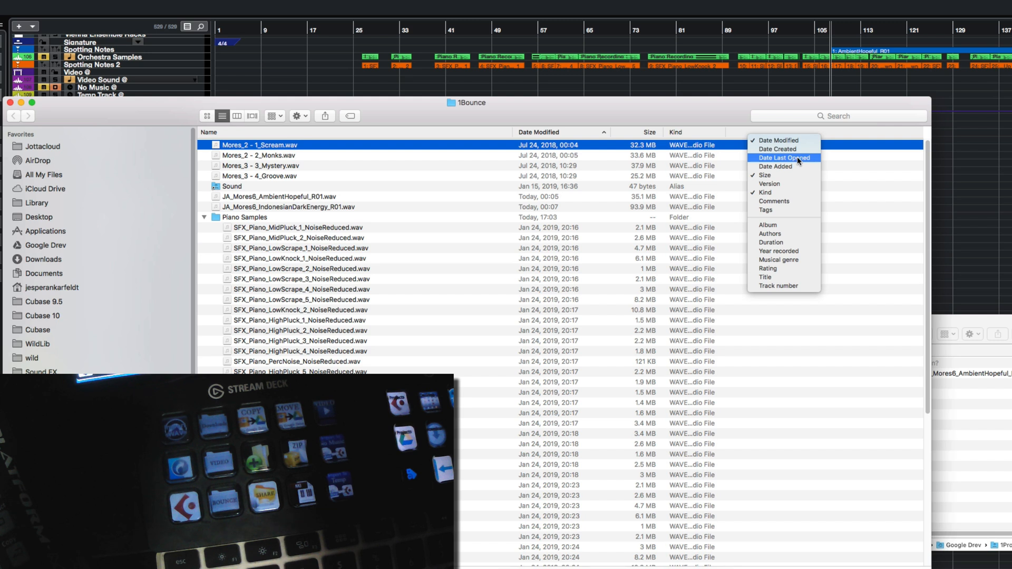
left_click(775, 167)
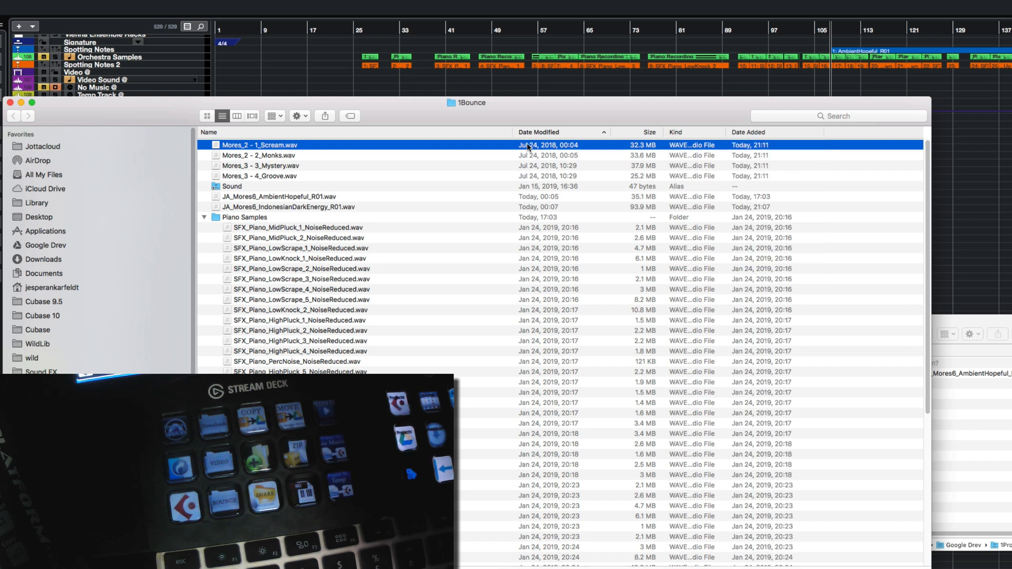
left_click(770, 132)
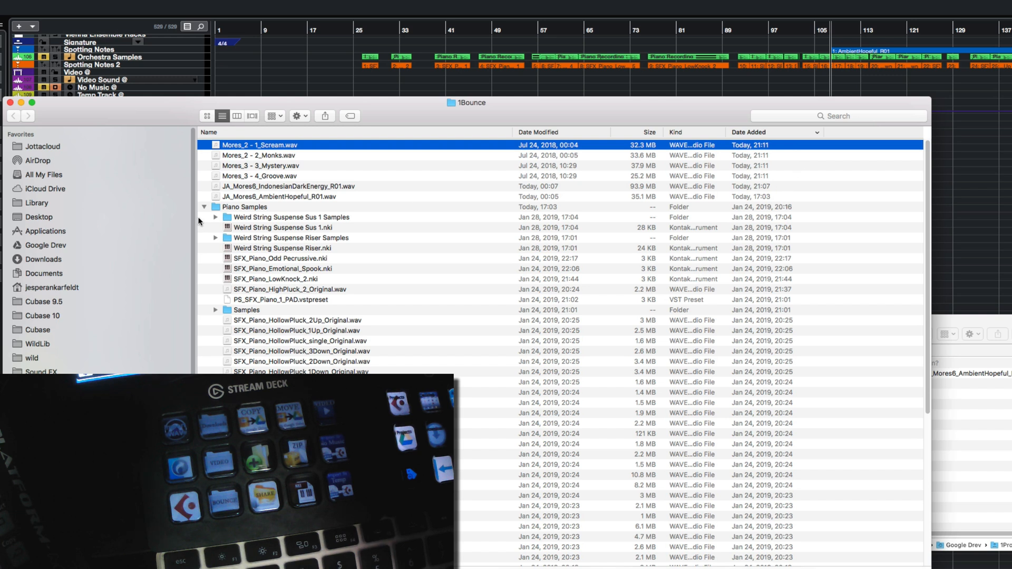
Step: Select the JA_Mores6 IndonesianDarkEnergy and AmbientHopeful bounces in turn to compare their Date Added values
left_click(304, 188)
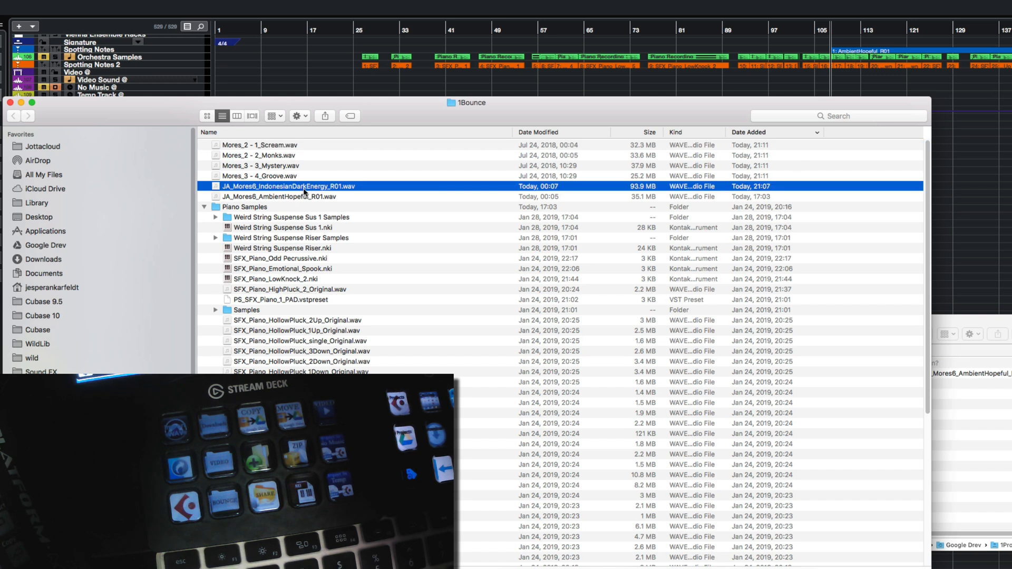
left_click(767, 198)
left_click(767, 190)
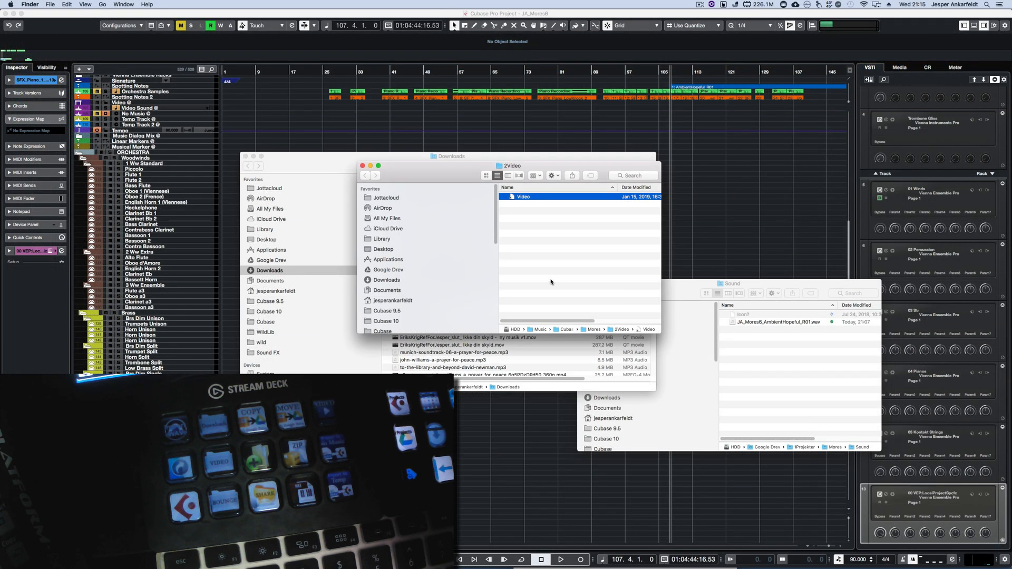
Step: Close the 2Video and Downloads Finder windows and return to the Cubase project
key("super+n")
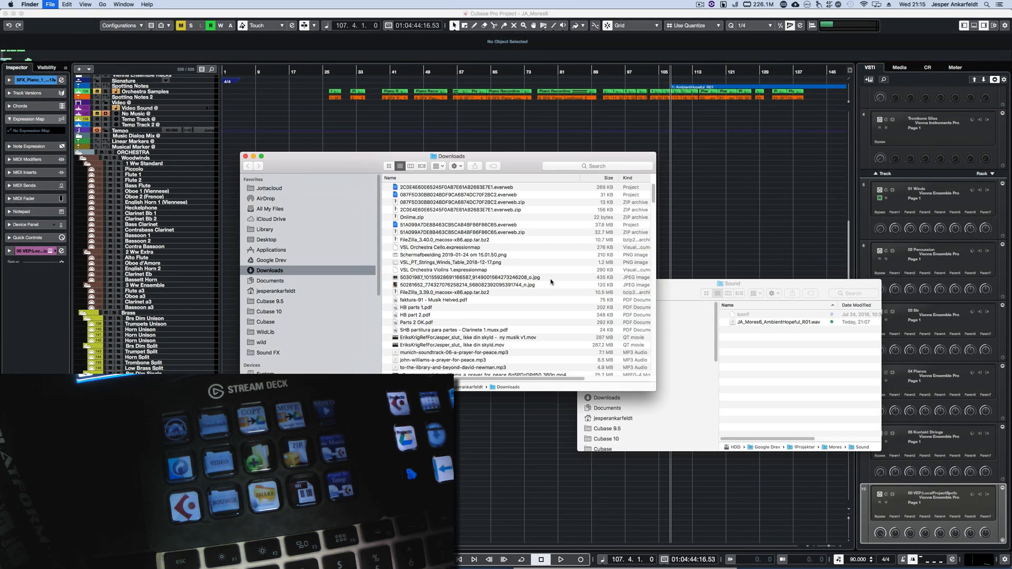
key("super+w")
key("super+w")
left_click(576, 195)
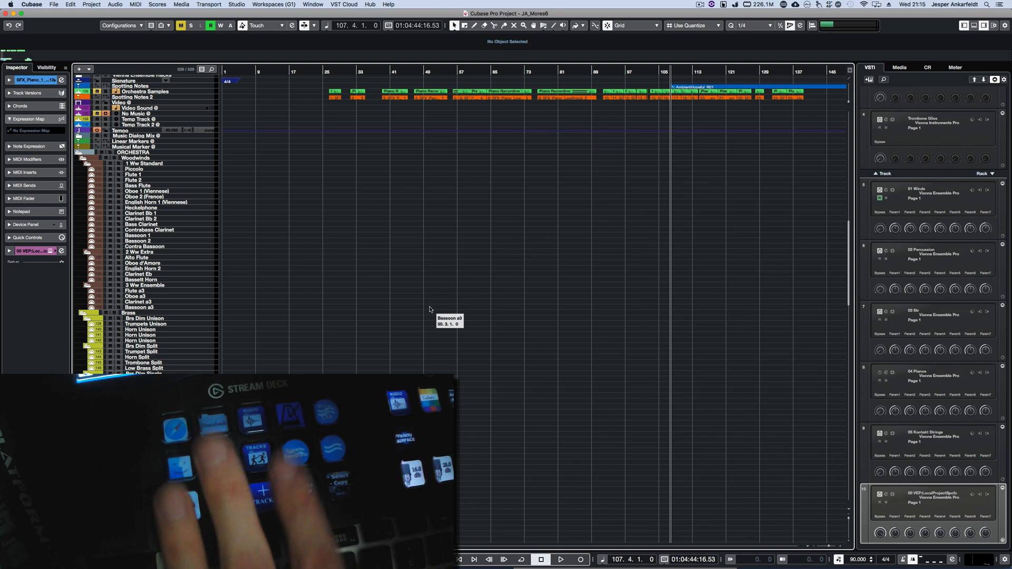
Step: Use the script to copy the newest bounce, Mores_2 - 1_Scream.wav, to the Google Drive Sound folder, and select the copy there
key("super+Tab")
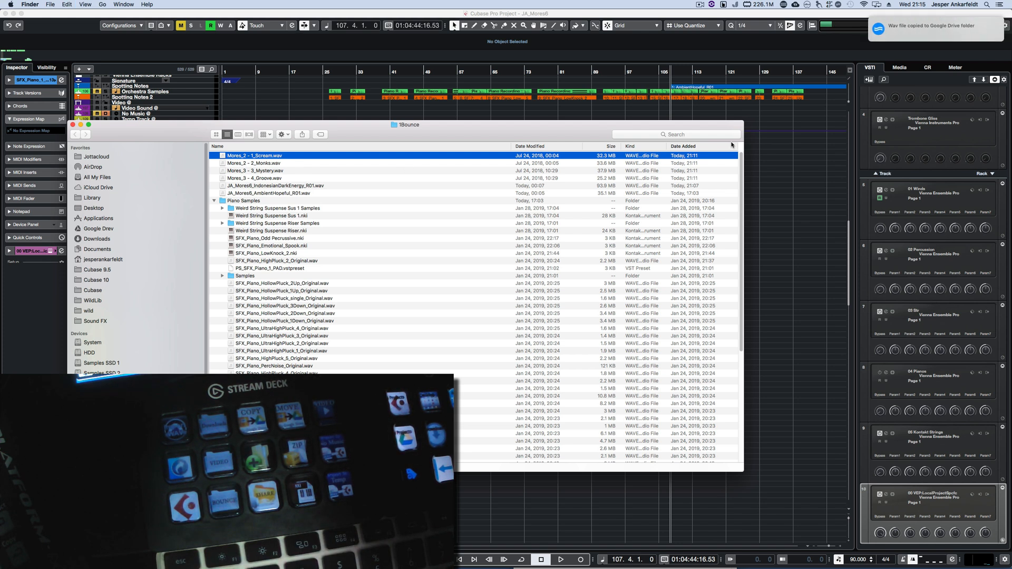
left_click(771, 330)
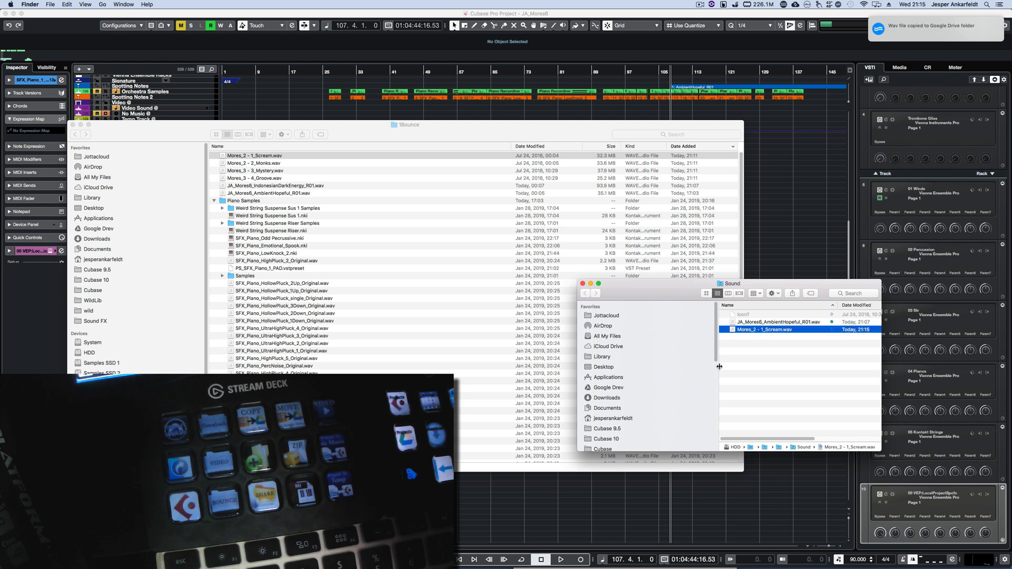